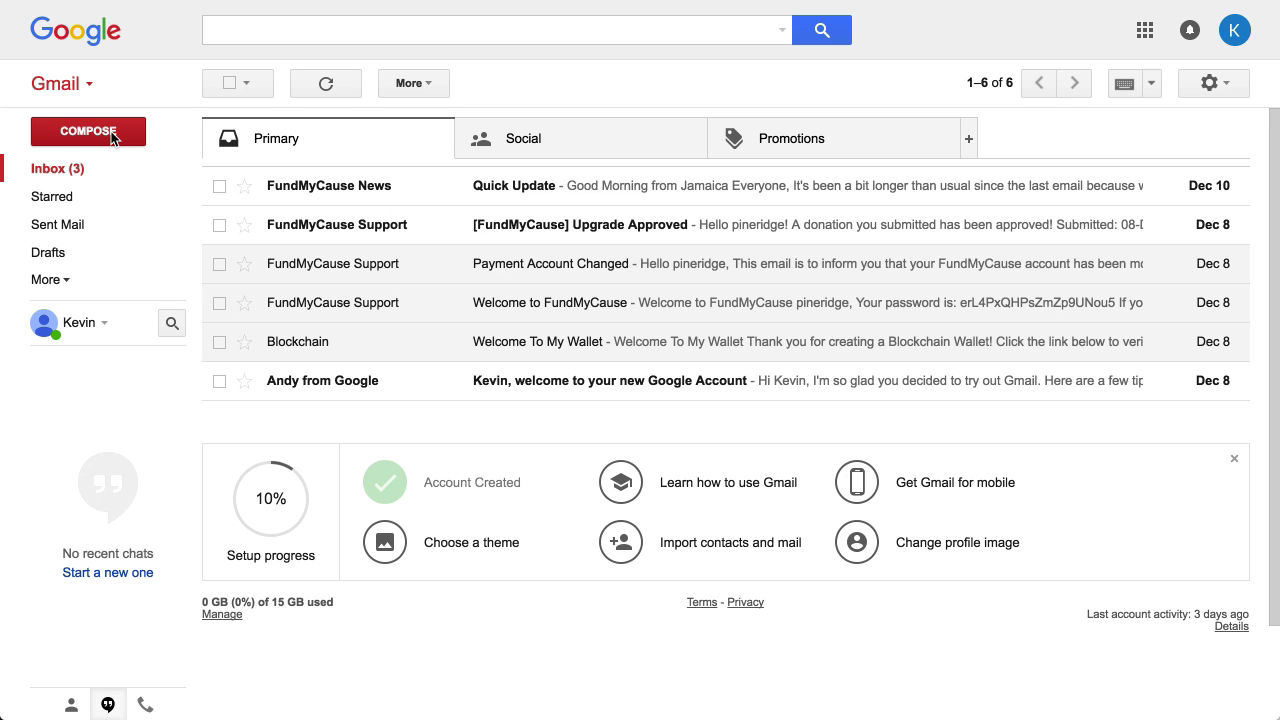
Start a new blank email in a New Message compose window.
left_click(104, 137)
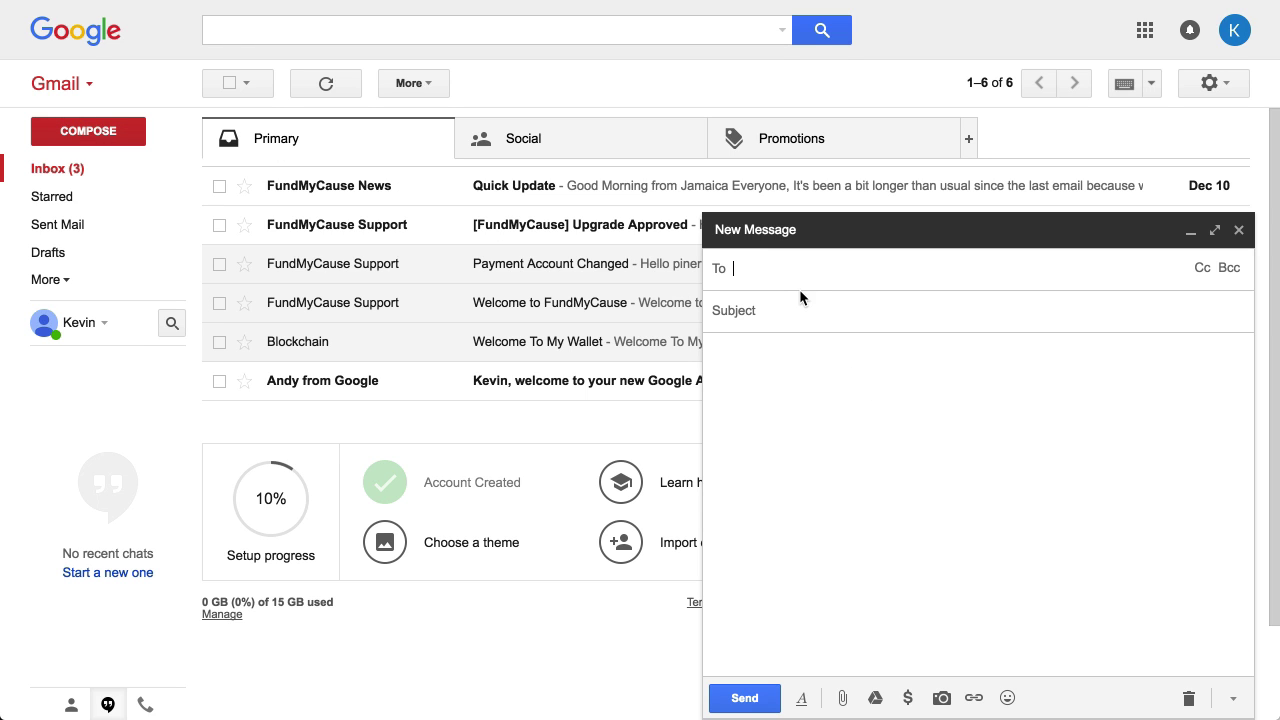
Paste the 'How to make an e-mail template in Gmail' heading and instructions into the full-screen draft, then collapse it.
left_click(1214, 230)
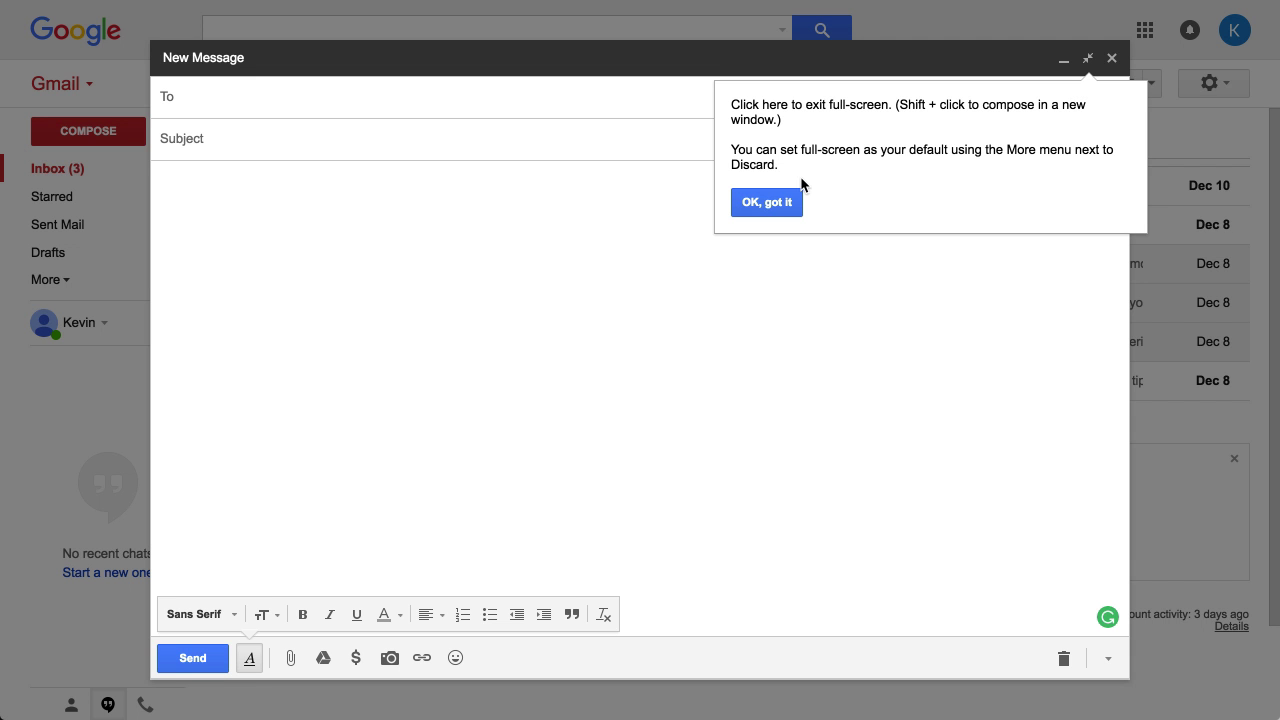
left_click(775, 204)
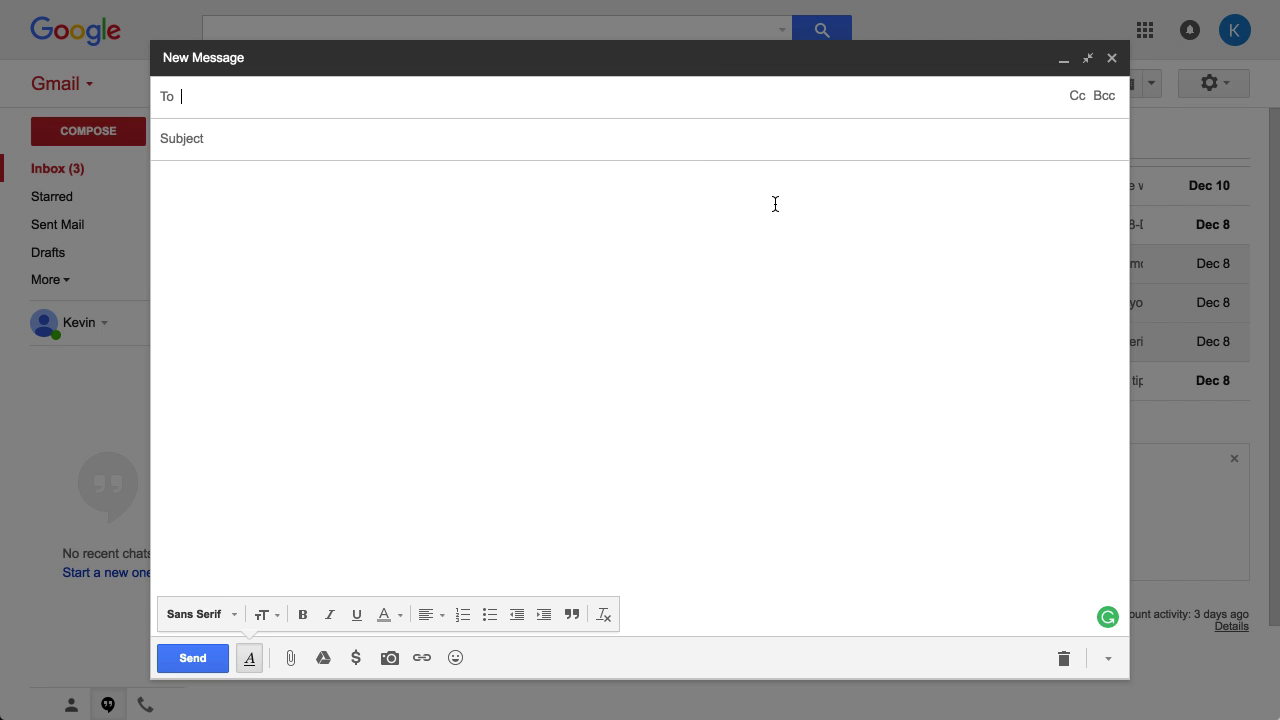
left_click(701, 239)
type("How to make an e-mail template in Gmail  Navigate to the Gmail website and log in to your account. Click the gear icon at the top right corner of the screen and then click \"Settings\" from the drop-down list. Click the \"Labs\" tab from the \"Settings\" screen. Scroll down to \"Canned Responses\" and click the radio button next to \"Enable.\"")
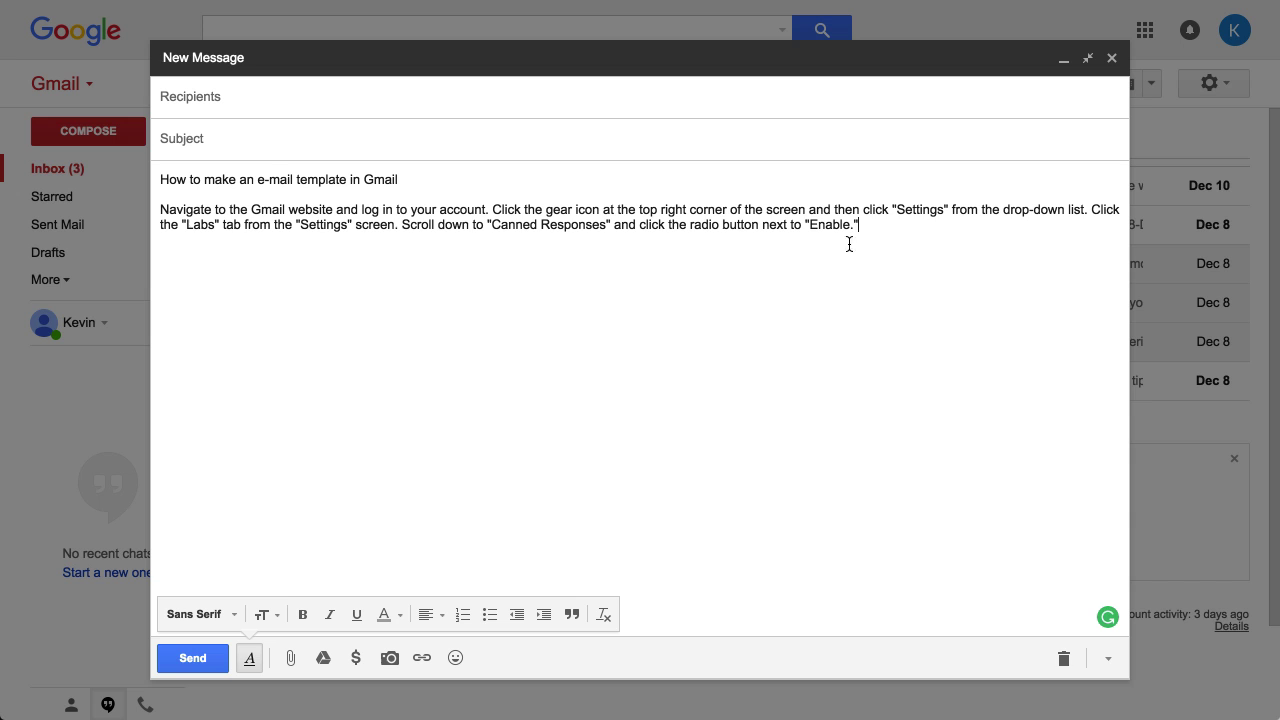
left_click_drag(880, 224, 160, 179)
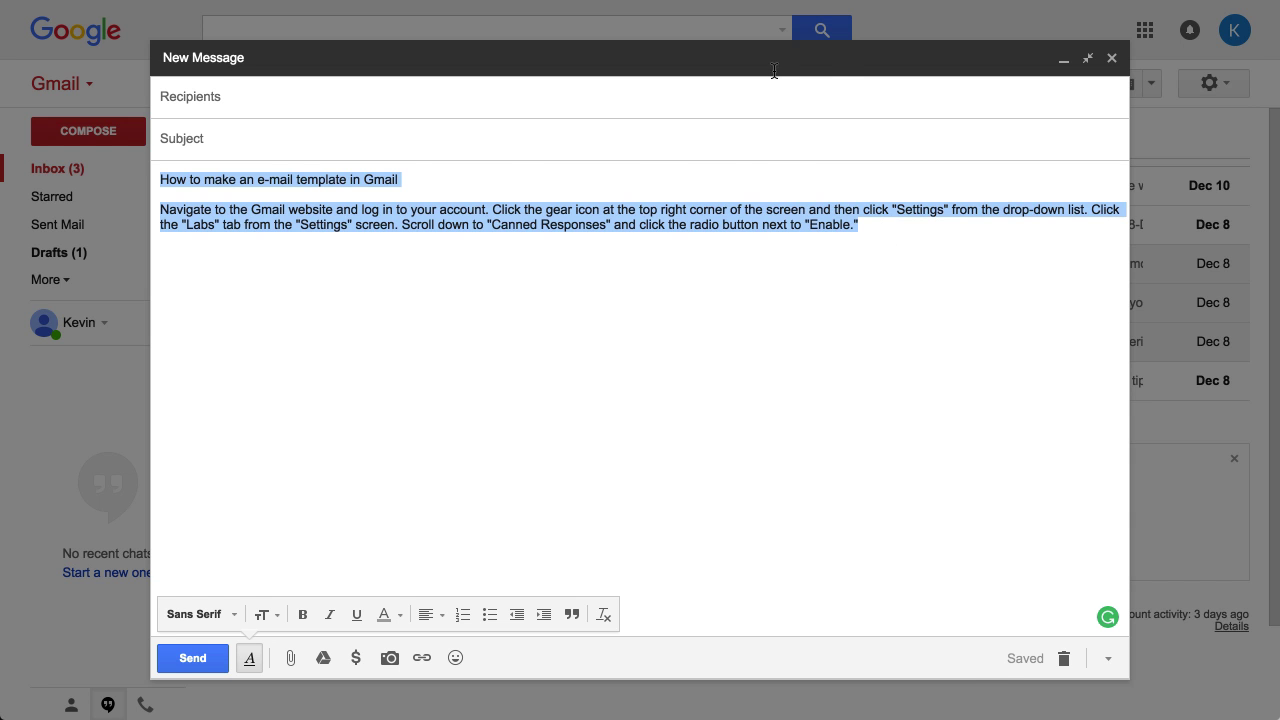
key("Escape")
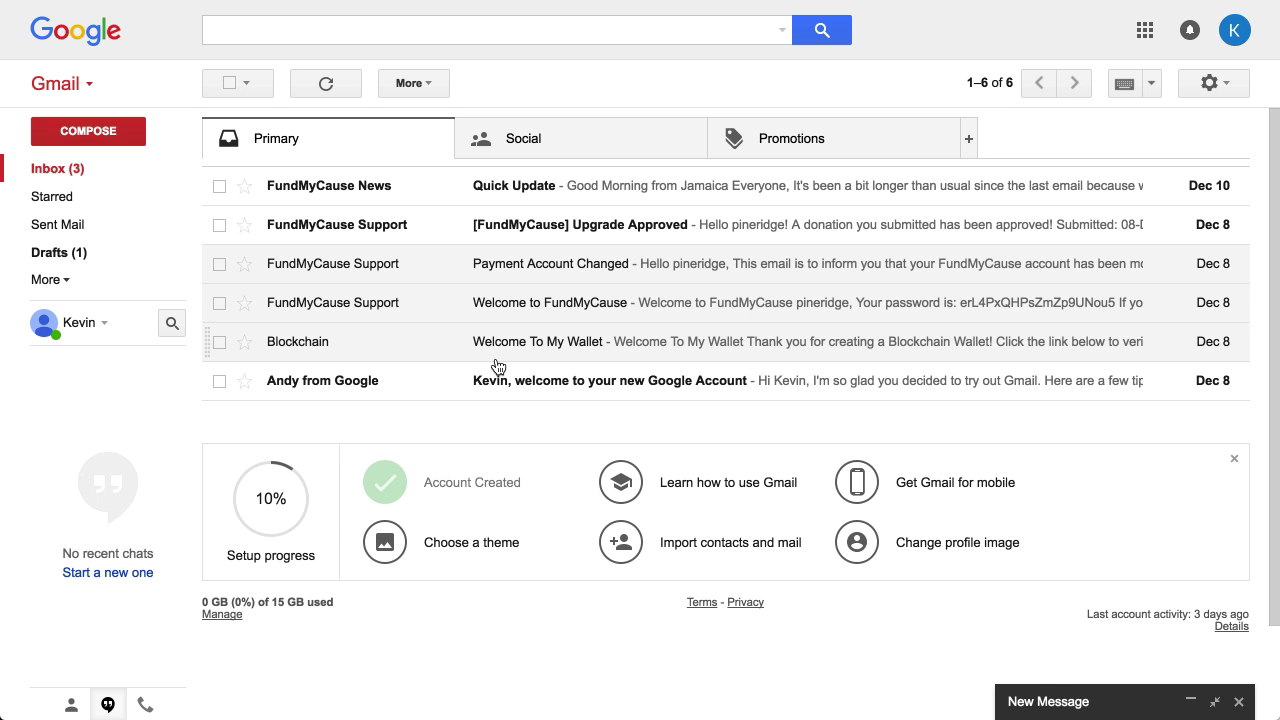
Reopen the draft and set all of its body text to Large size.
left_click(1057, 703)
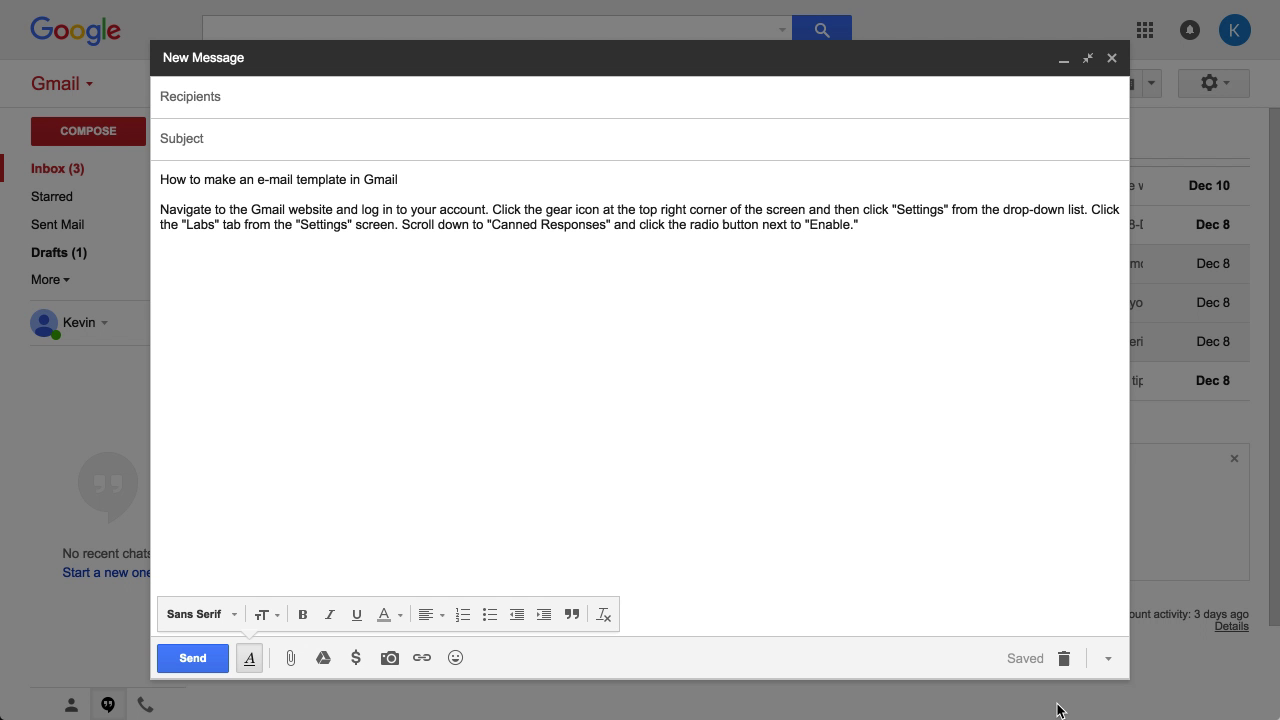
left_click(726, 226)
key("ctrl+a")
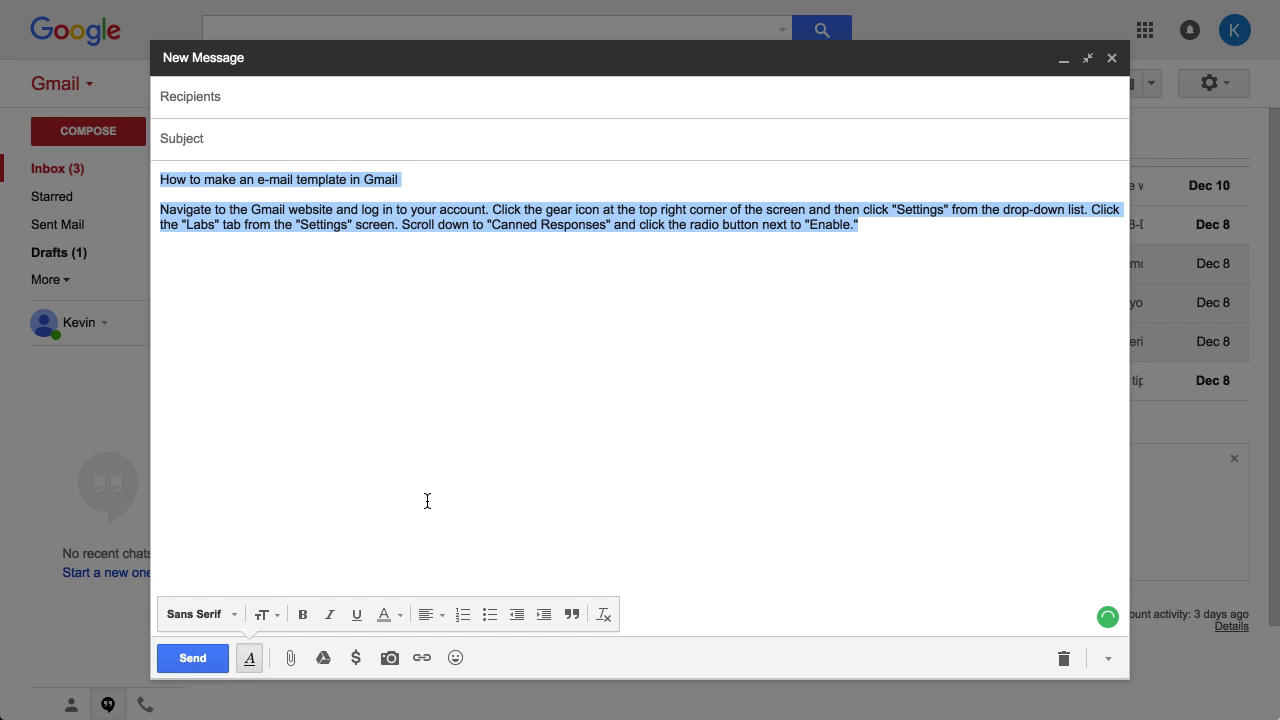
left_click(260, 617)
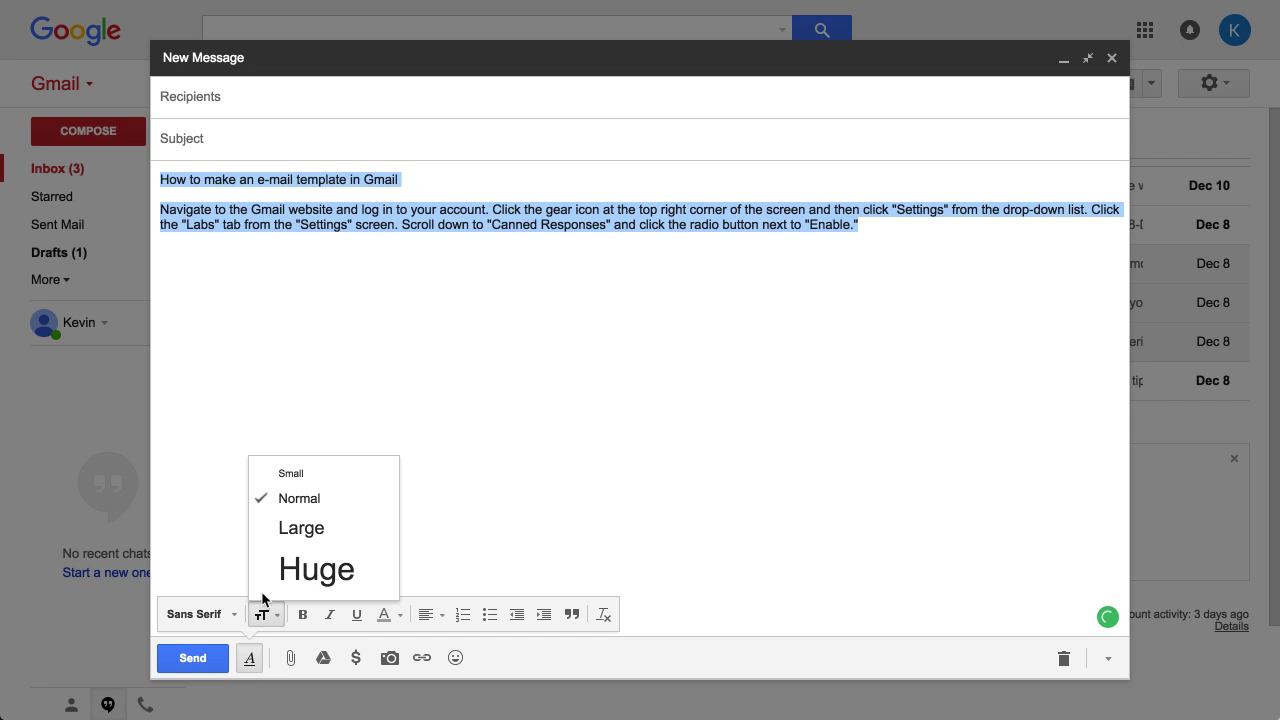
left_click(298, 528)
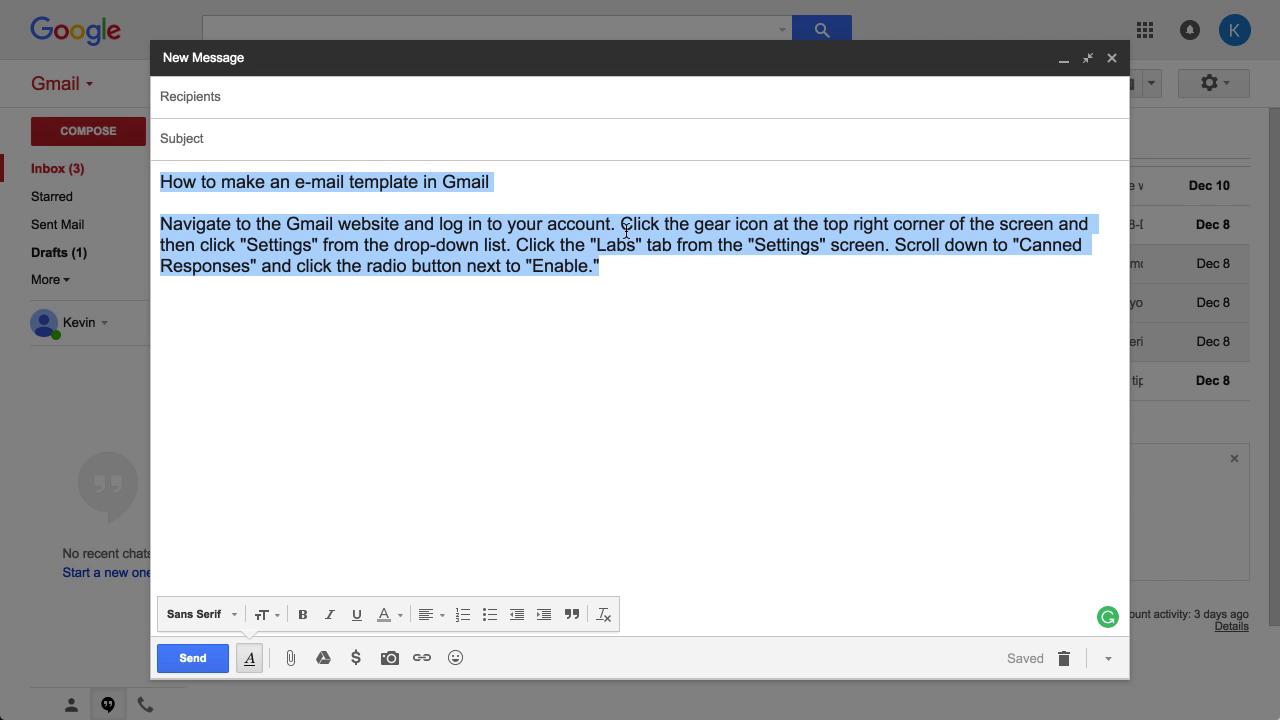
Highlight the gear-icon phrase, 'Settings', 'Labs' and the instruction paragraph, then collapse the draft.
left_click(690, 238)
left_click_drag(695, 222, 1061, 222)
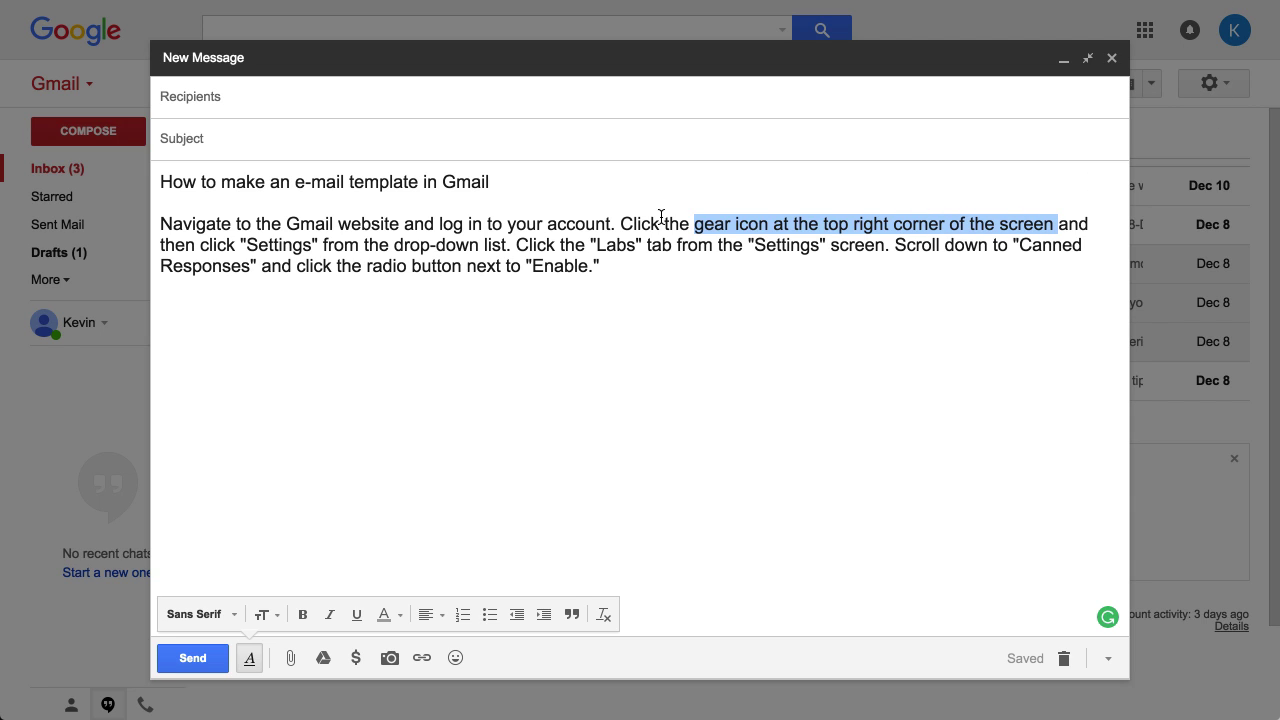
double_click(273, 246)
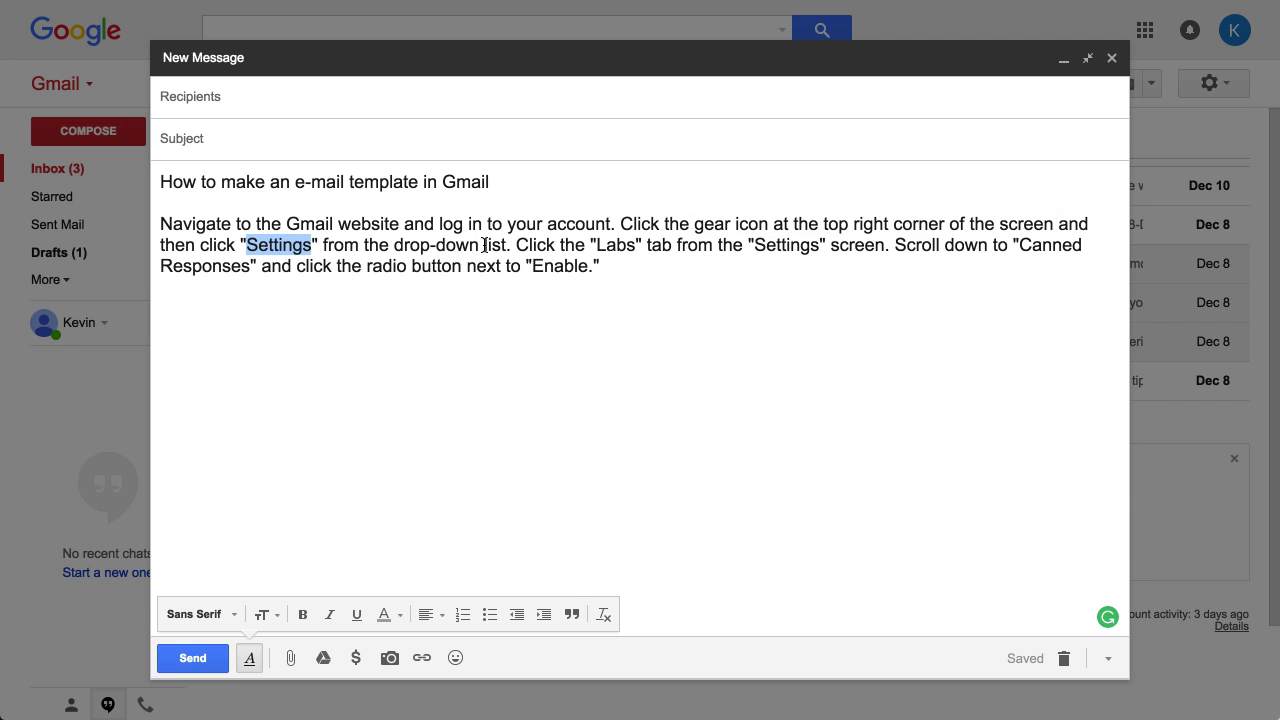
double_click(617, 246)
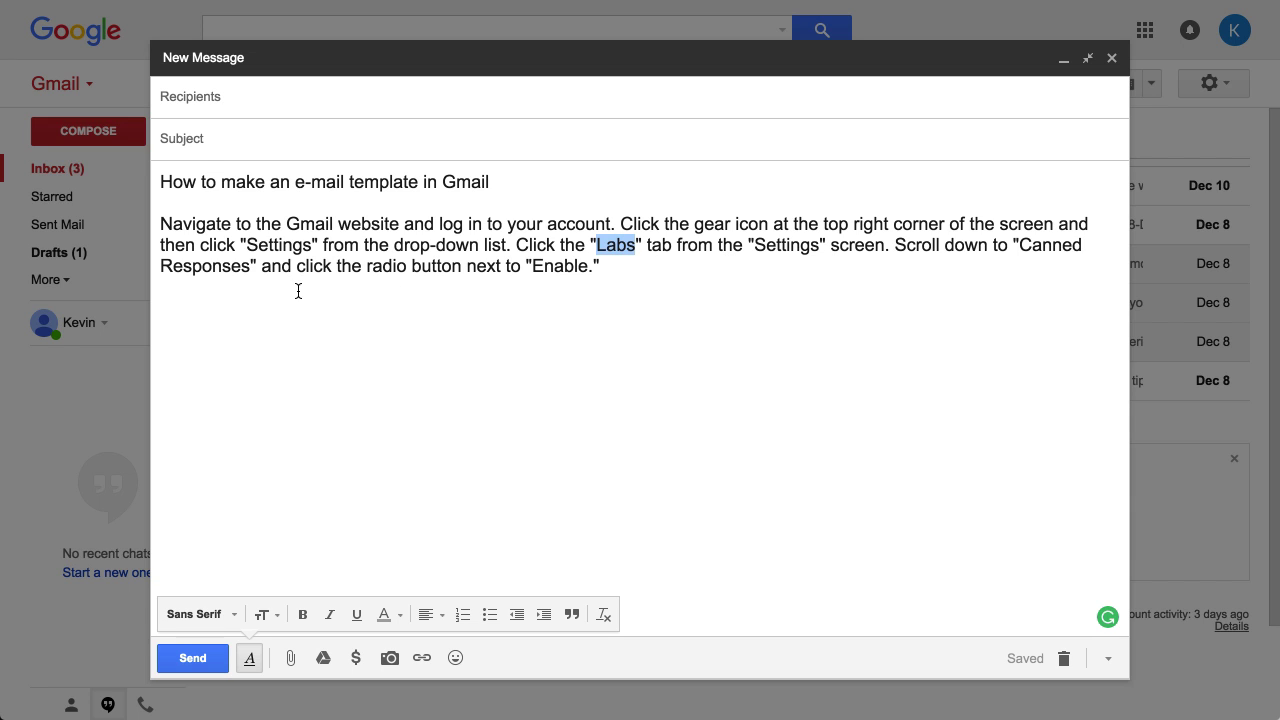
triple_click(214, 266)
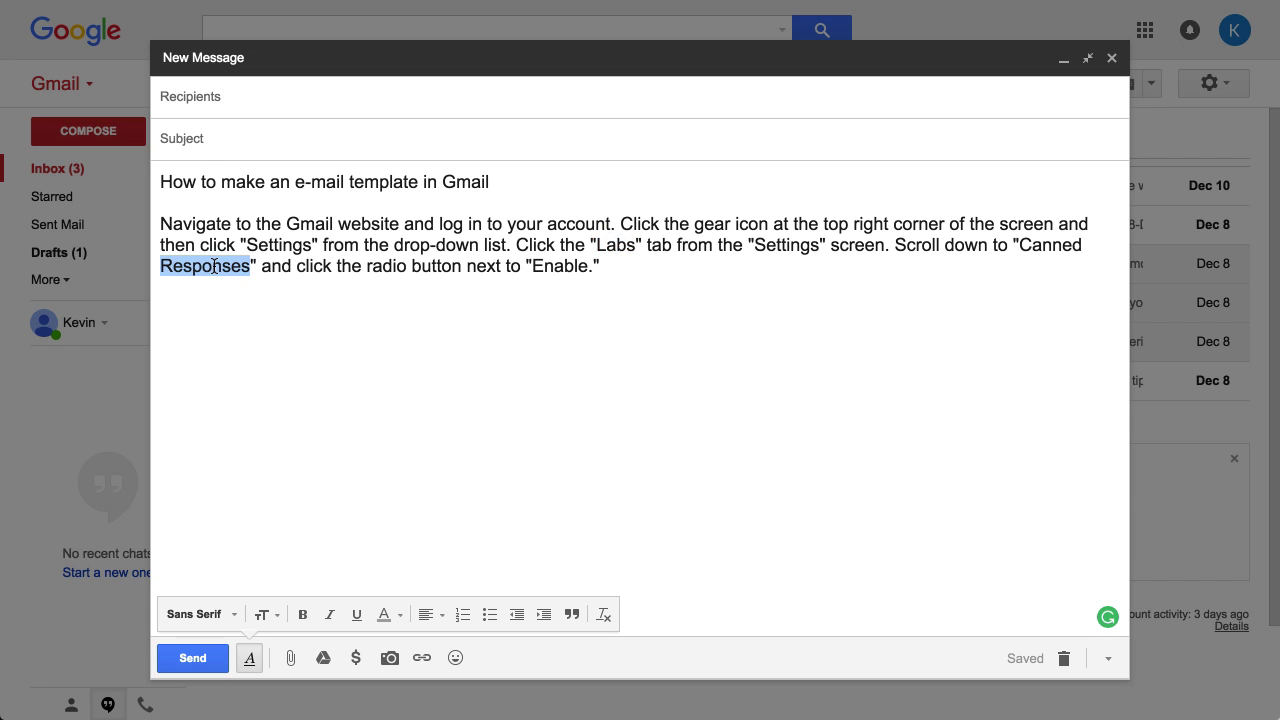
left_click(338, 263)
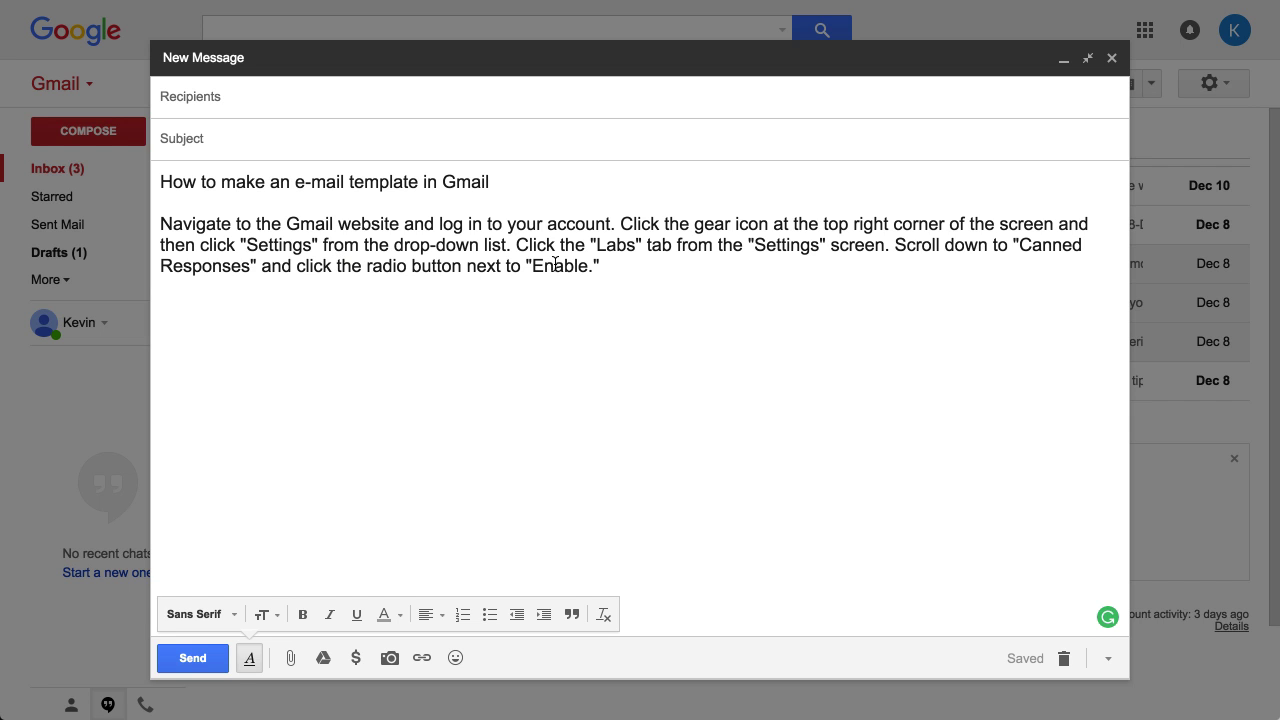
left_click(1063, 58)
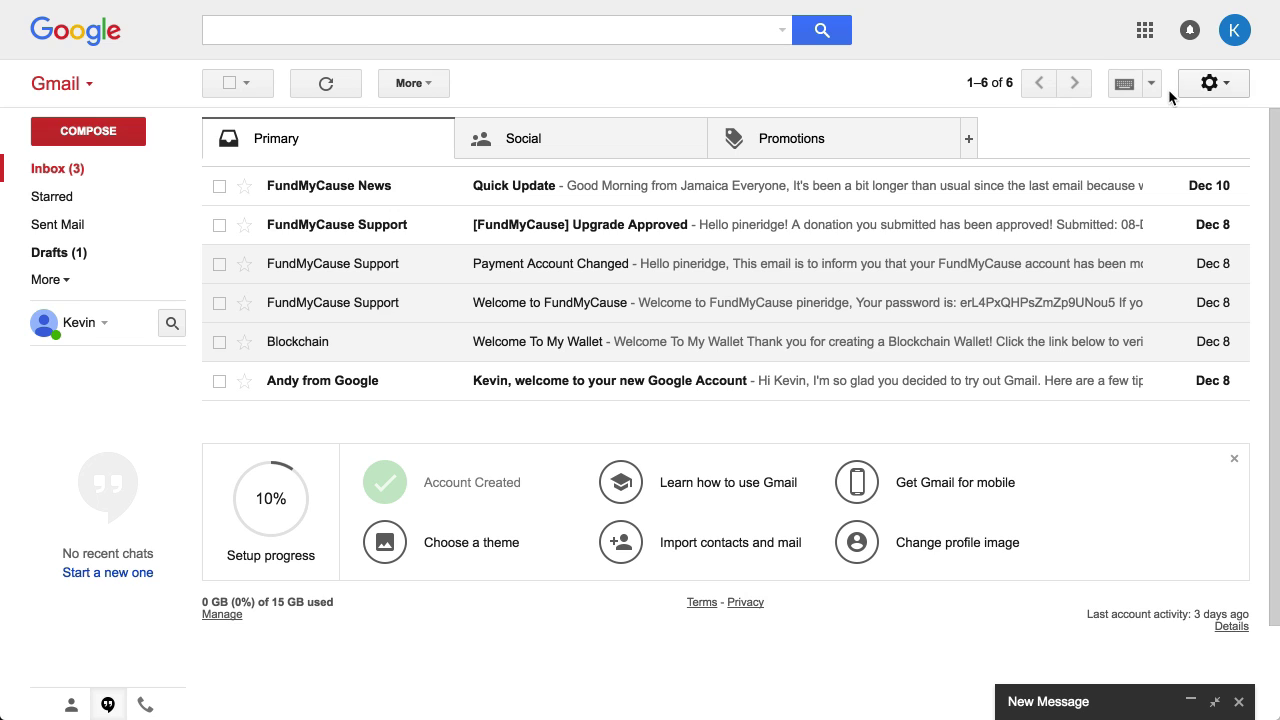
Enable the Canned Responses lab under Settings > Labs and save the changes.
left_click(1212, 83)
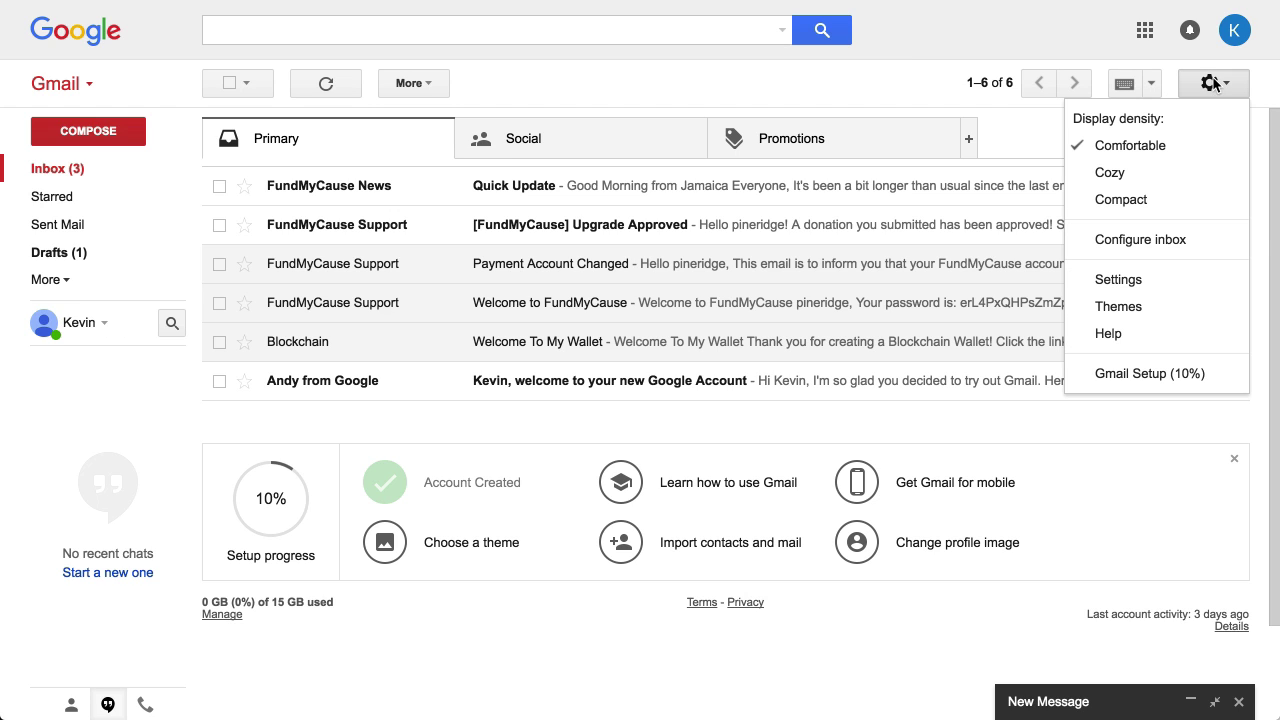
left_click(1131, 283)
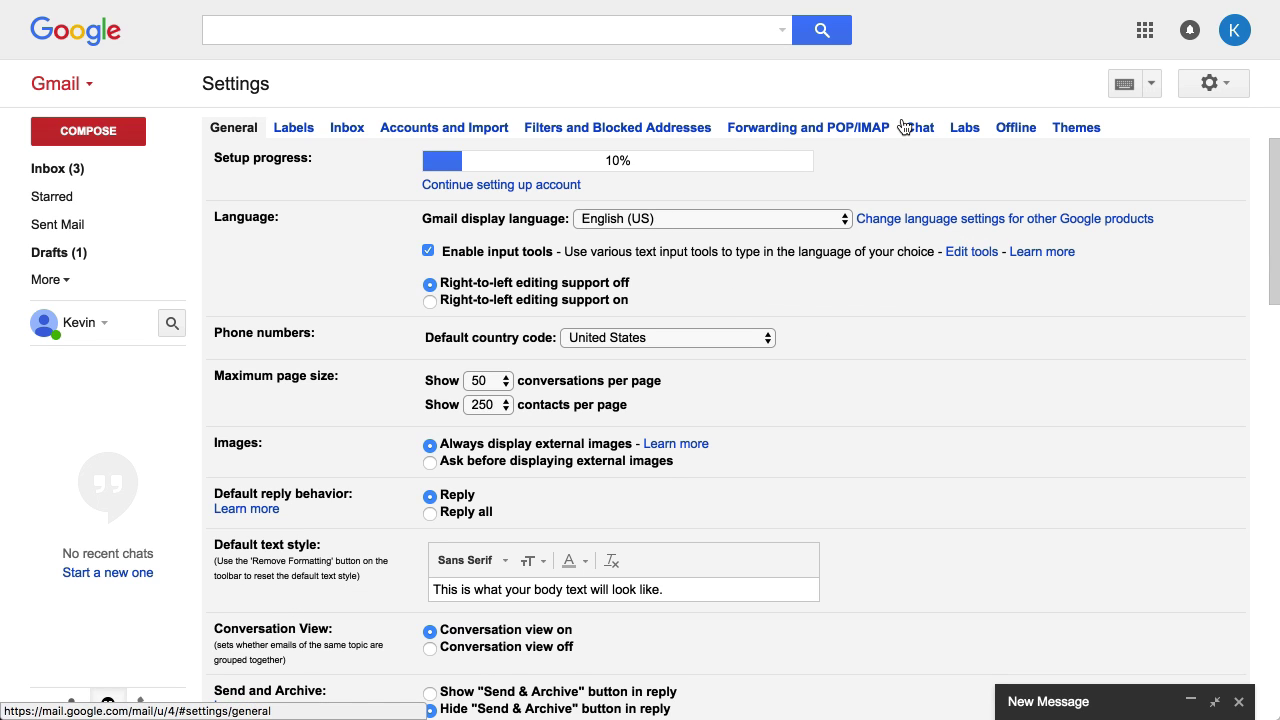
left_click(965, 130)
scroll(738, 341, "down", 3)
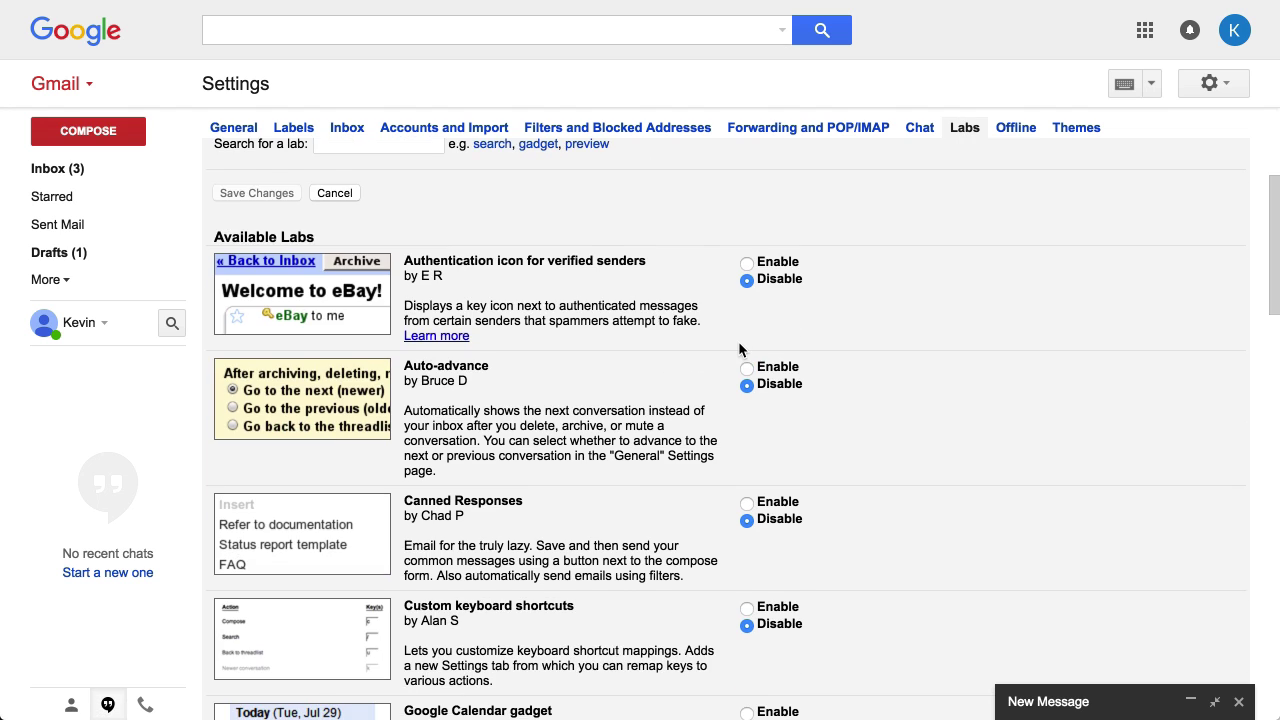
scroll(738, 341, "down", 2)
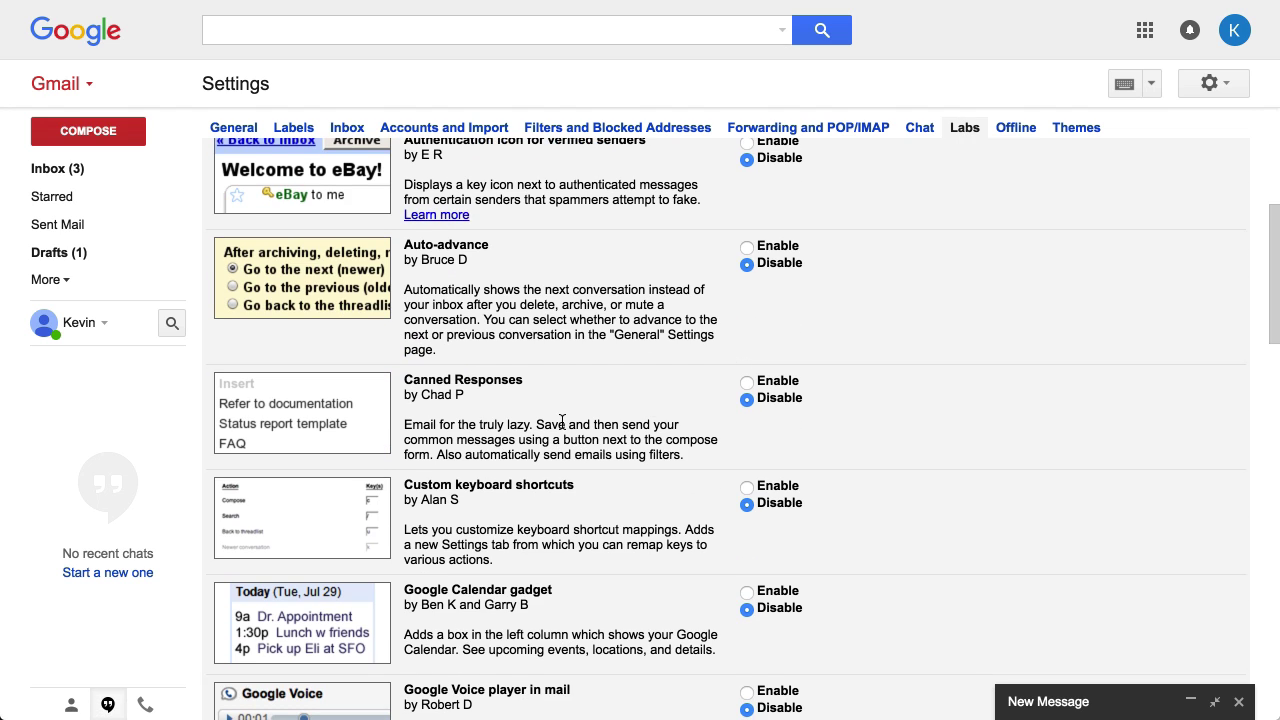
left_click(747, 382)
scroll(550, 414, "down", 10)
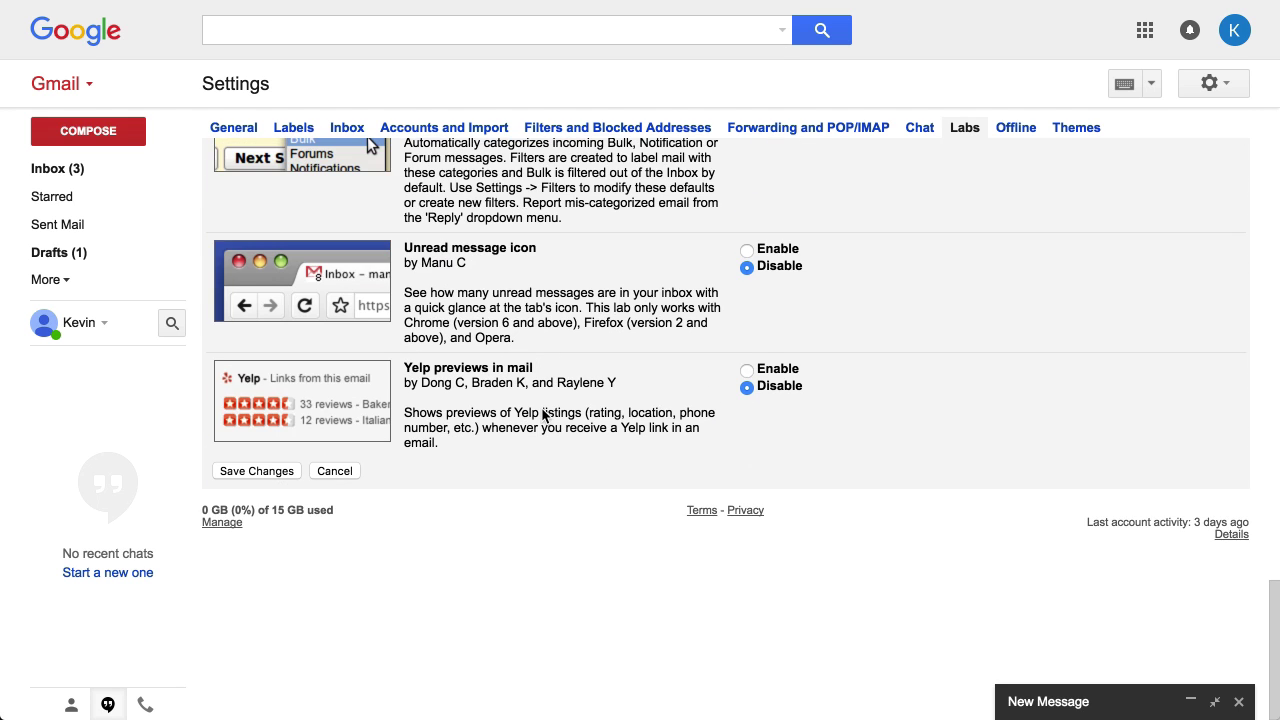
left_click(256, 472)
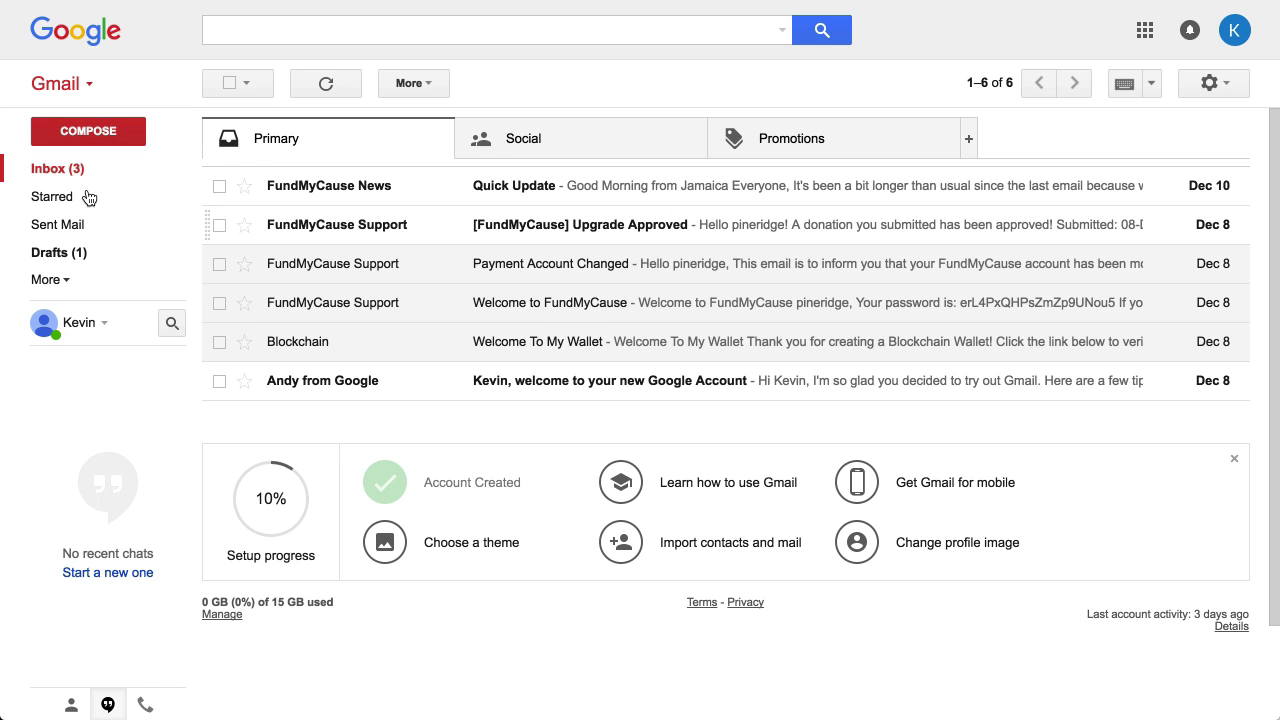
Open the saved draft from Drafts in an enlarged compose window.
left_click(60, 253)
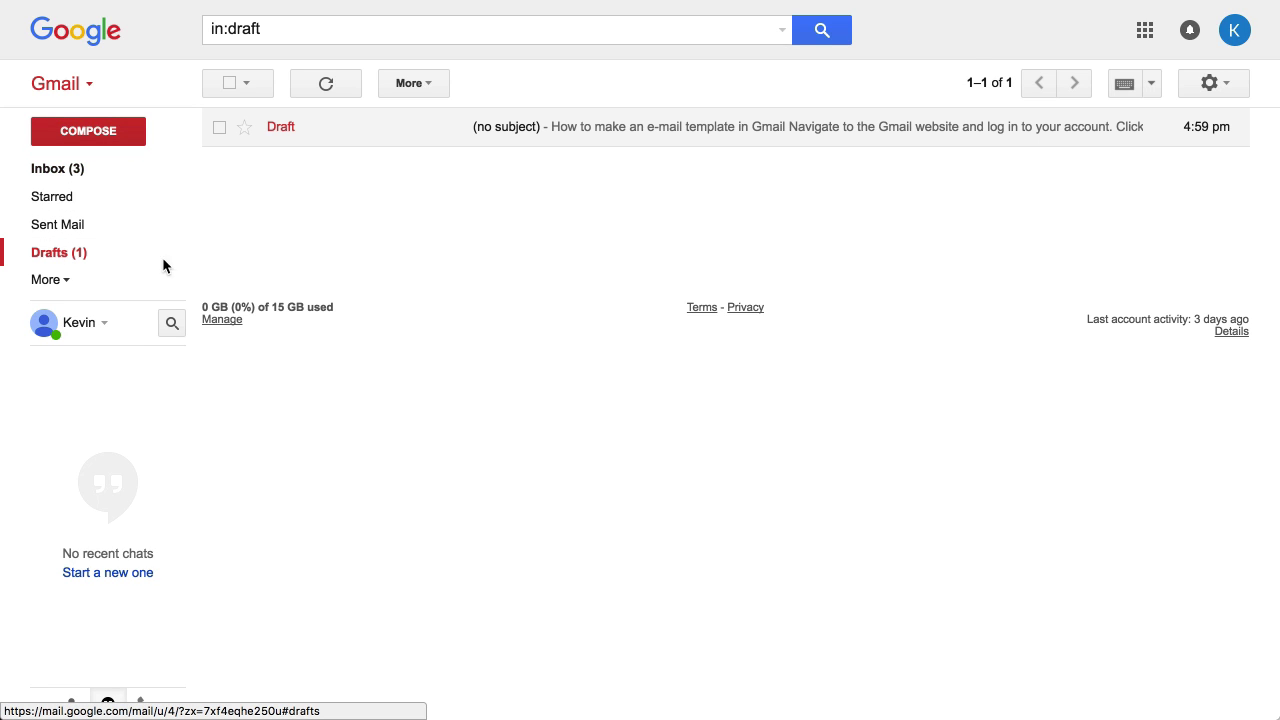
left_click(538, 131)
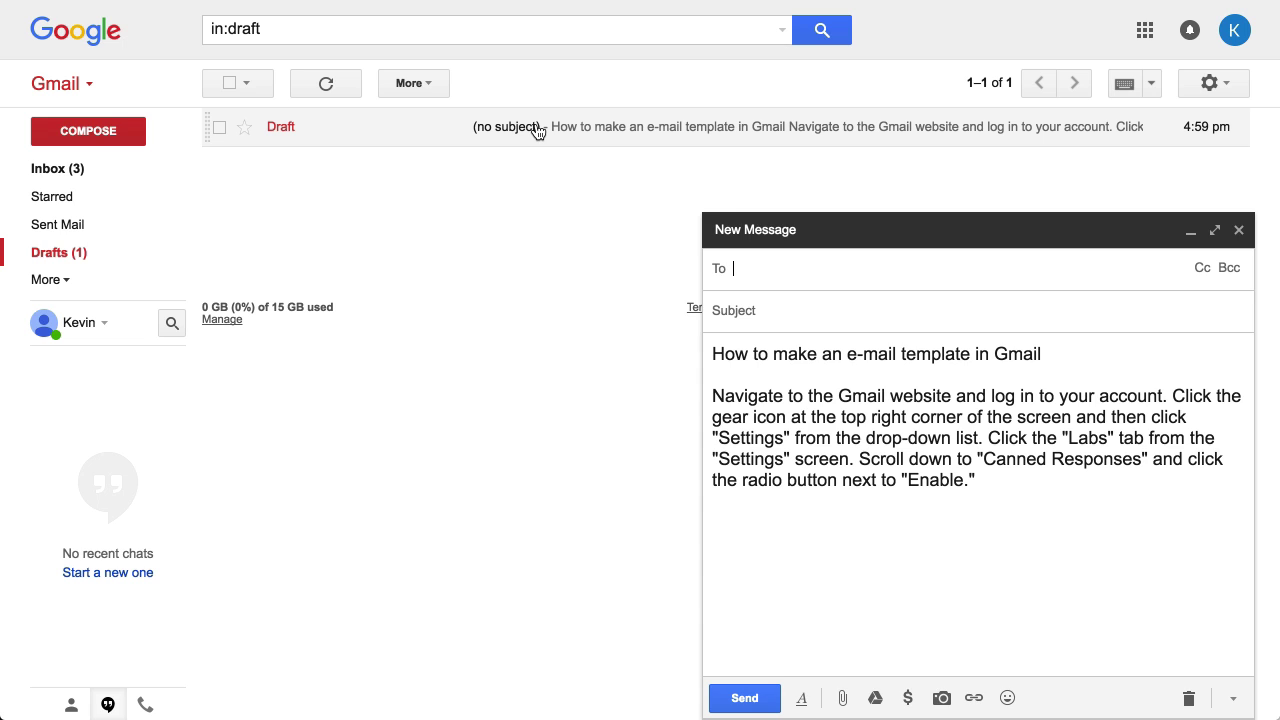
left_click(1214, 230)
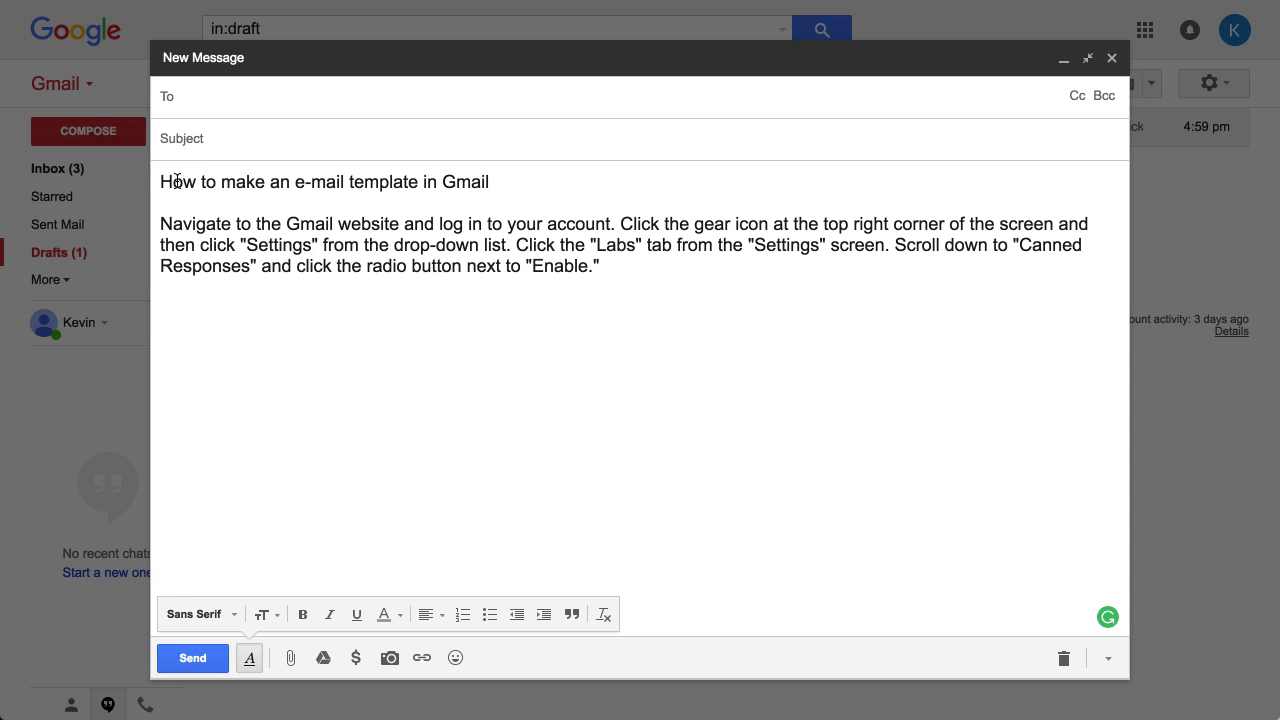
Copy the body's first line into the Subject: 'How to make an e-mail template in Gmail'.
left_click_drag(165, 180, 496, 181)
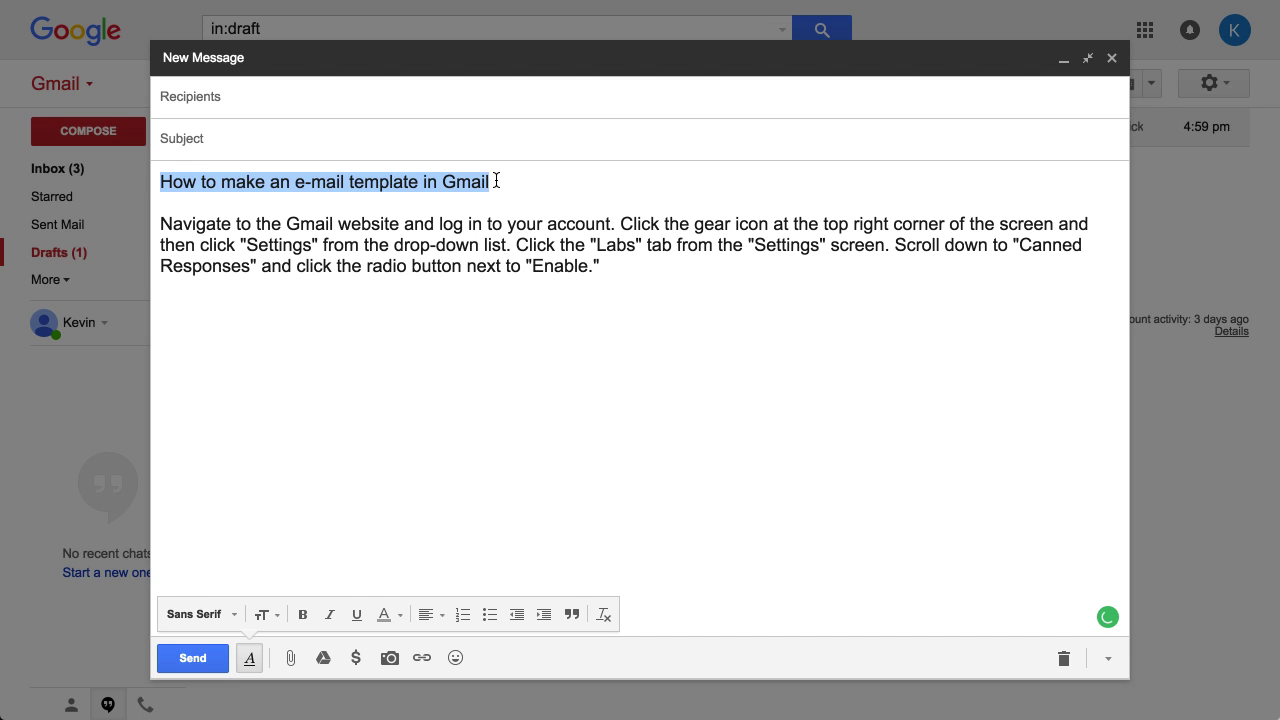
key("ctrl+c")
left_click(471, 152)
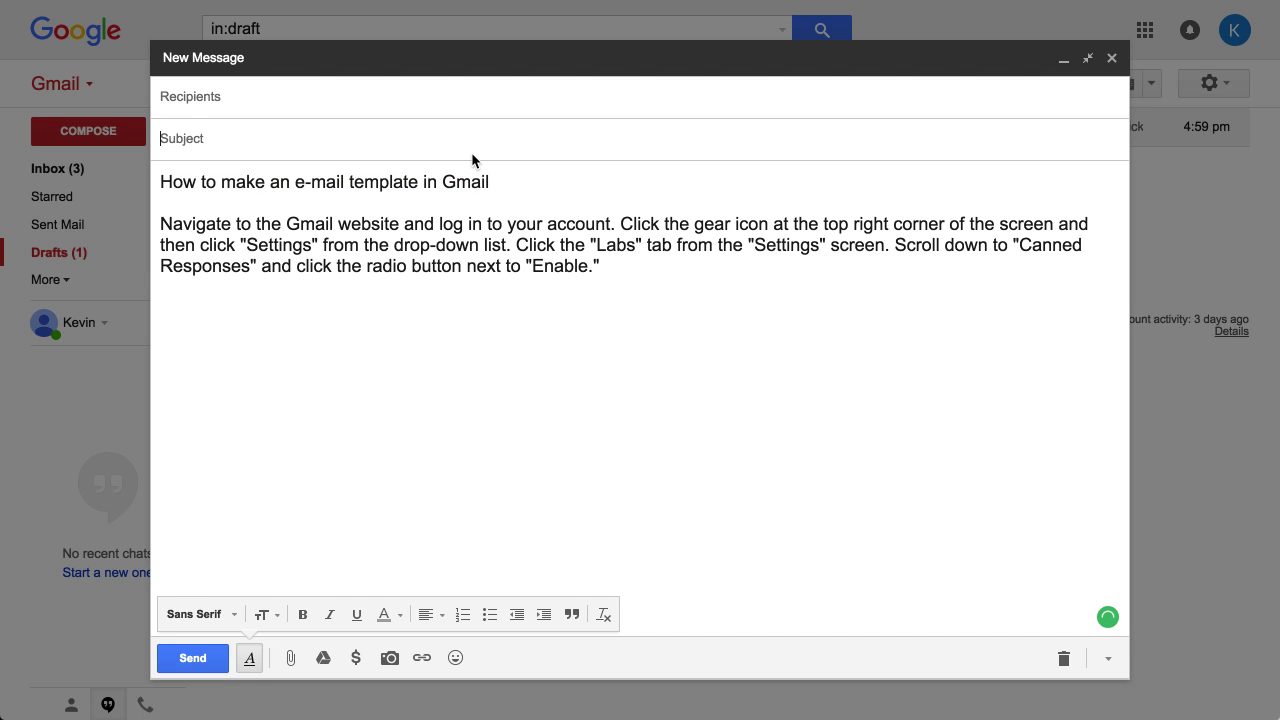
key("ctrl+v")
triple_click(471, 190)
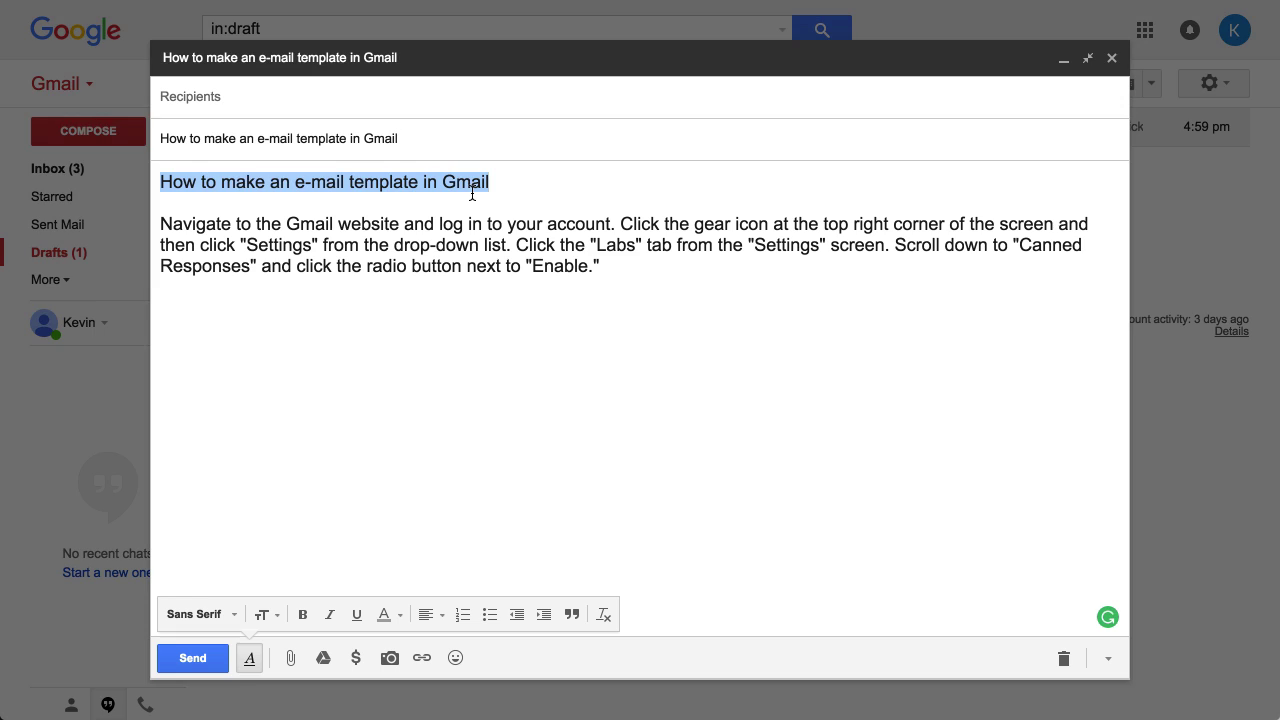
left_click(528, 203)
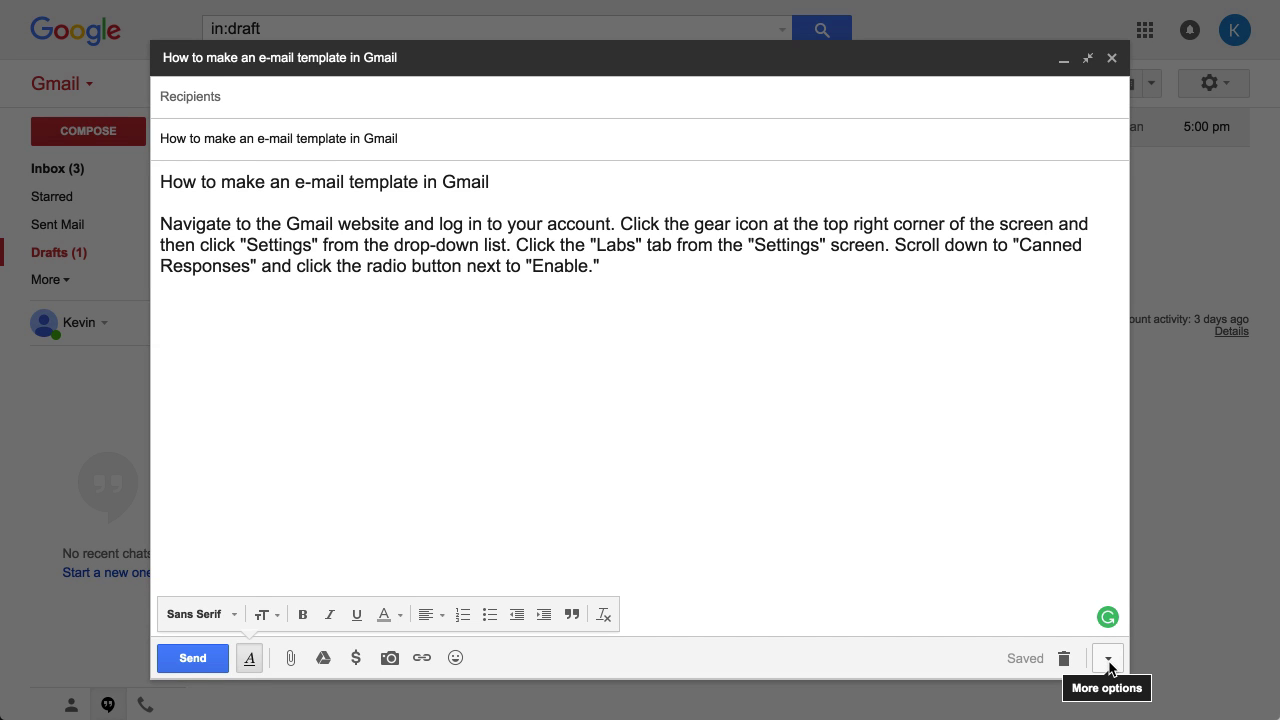
Create a new canned response from the draft, keeping the suggested name 'How to make an e-mail template in Gmail'.
left_click(1108, 660)
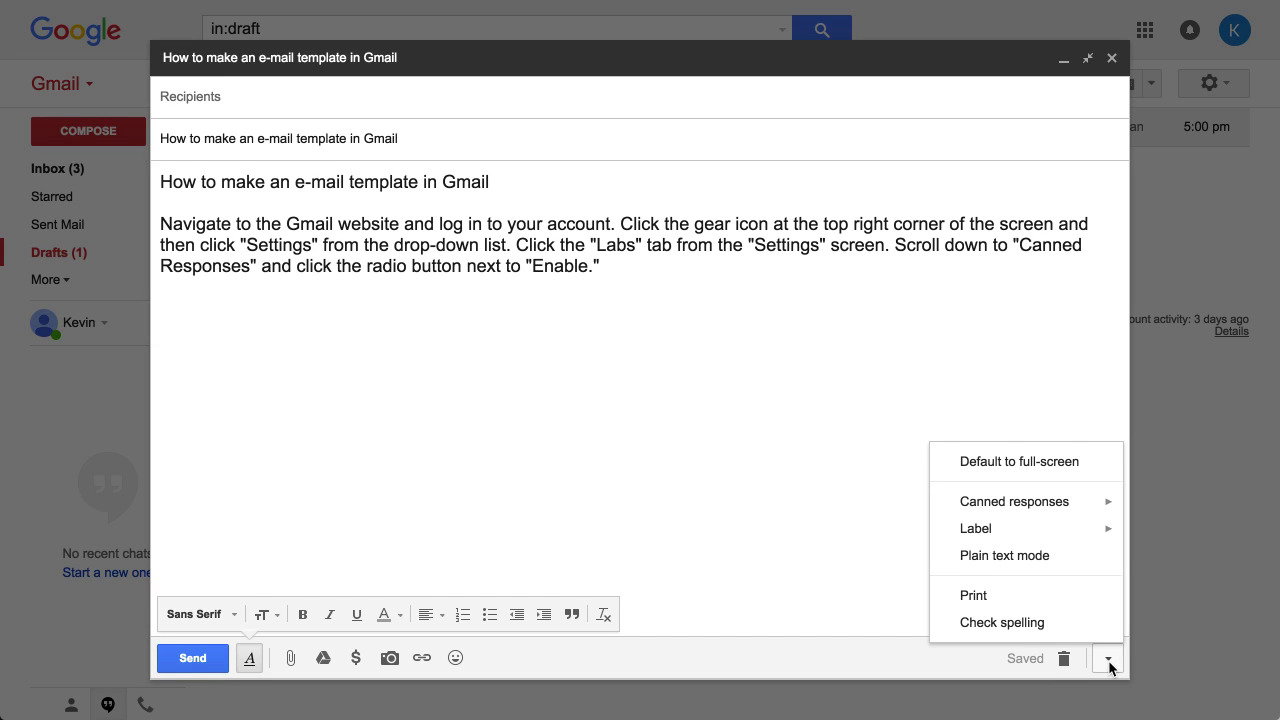
mouse_move(1044, 514)
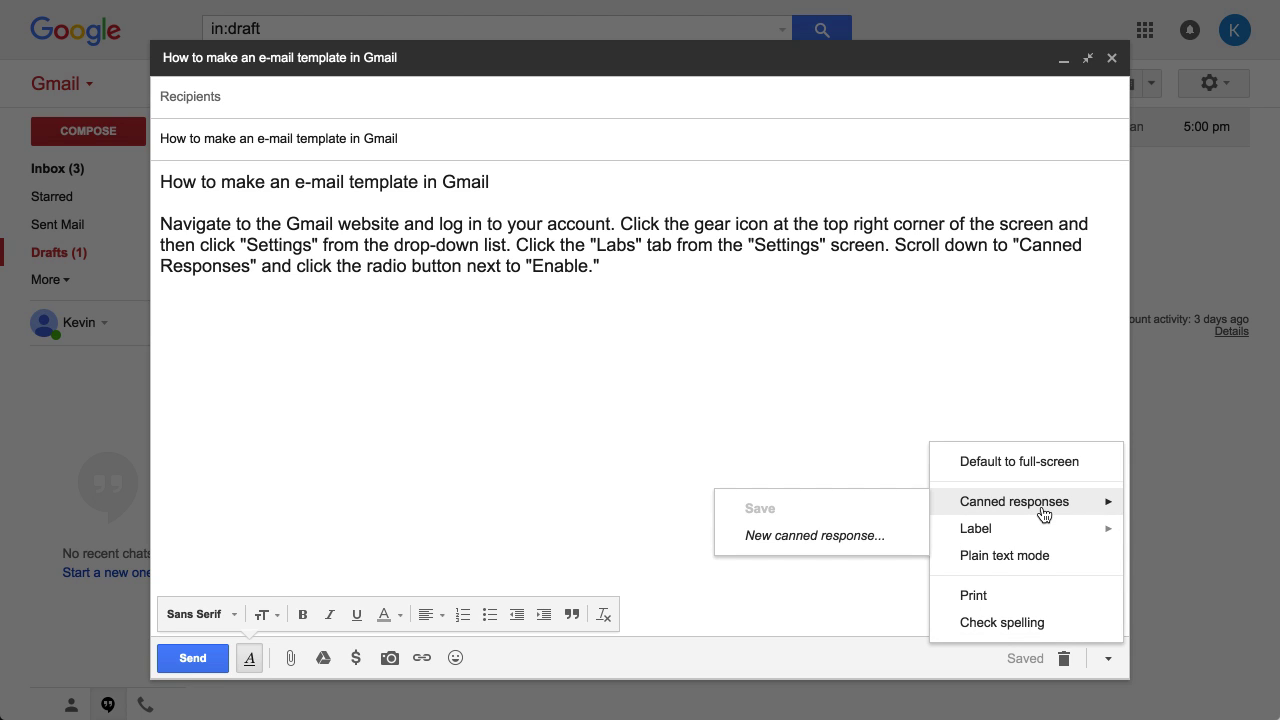
left_click(826, 538)
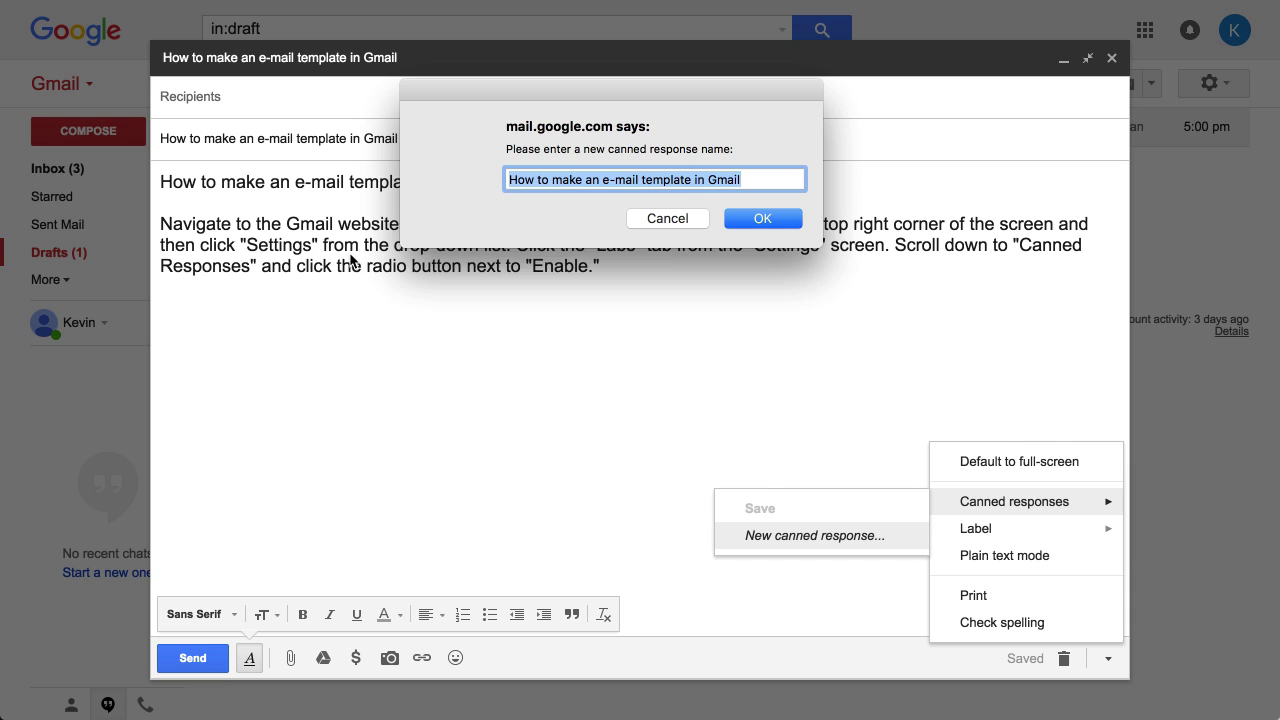
left_click(771, 215)
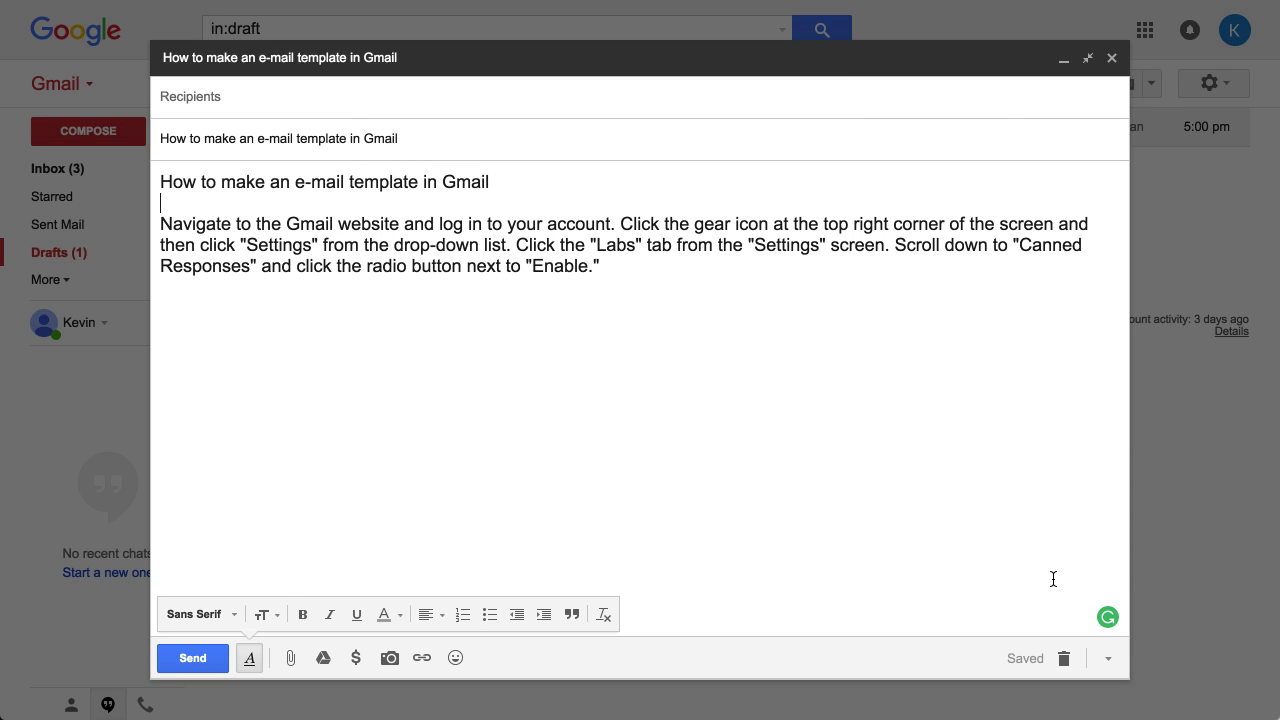
Discard the old draft and start a new message, dismissing the send-money promotion card.
left_click(1063, 659)
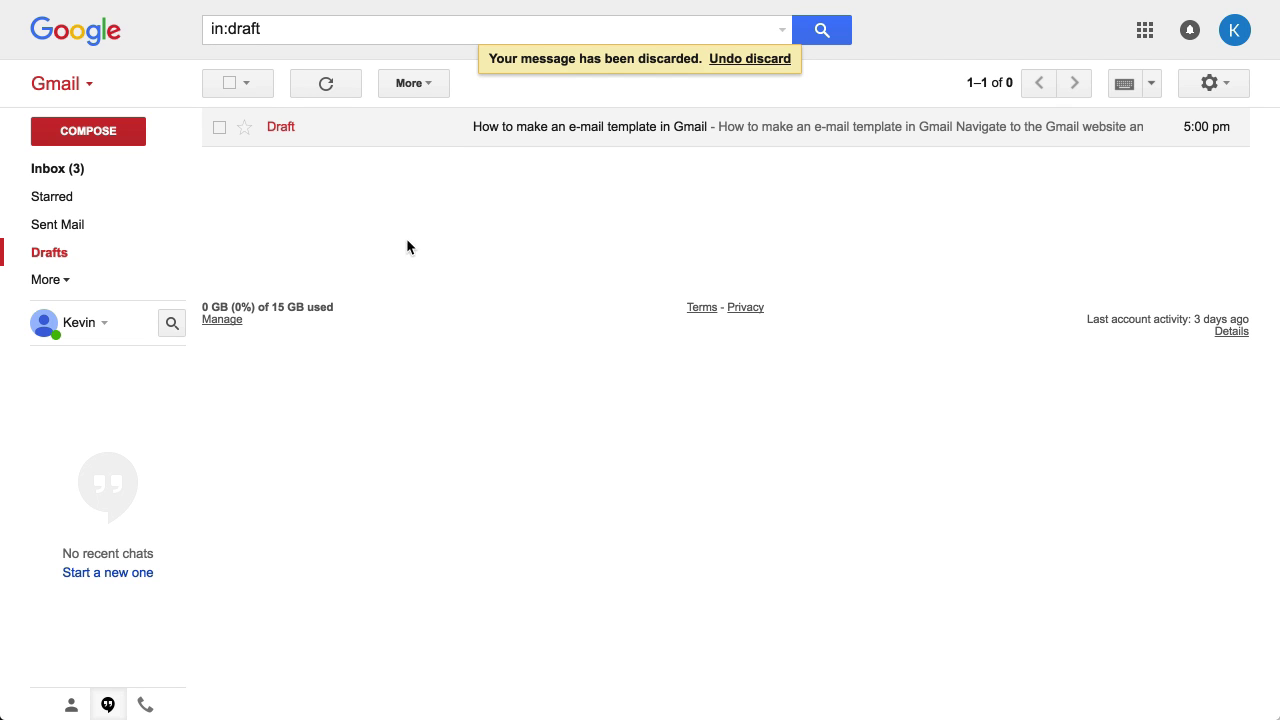
left_click(112, 133)
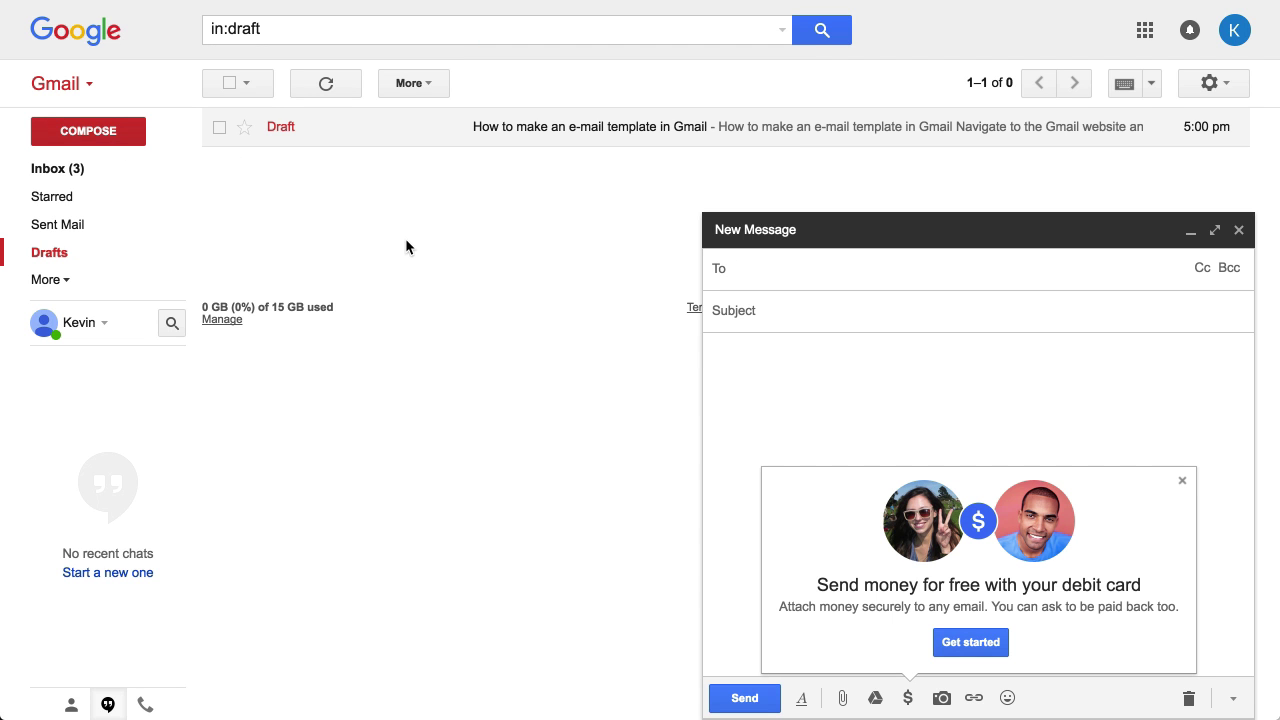
left_click(1183, 478)
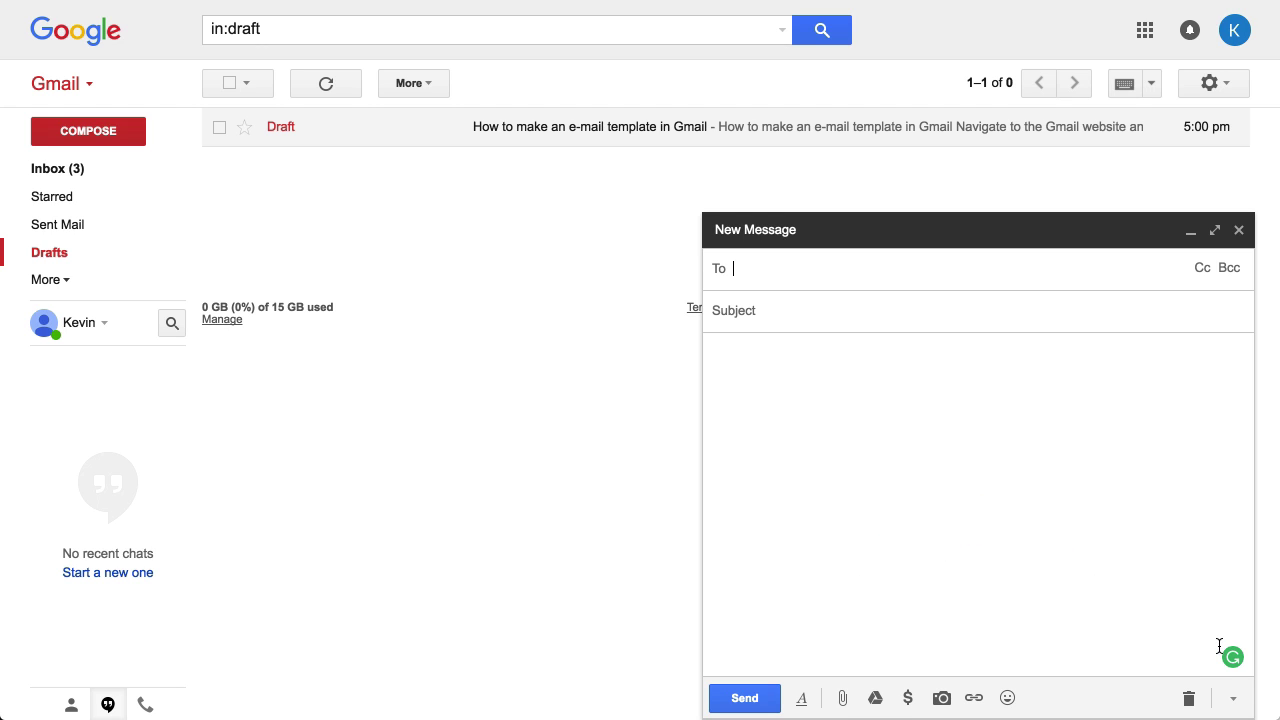
Check the saved canned responses under More options, then enlarge the new message window.
left_click(1235, 700)
mouse_move(1176, 538)
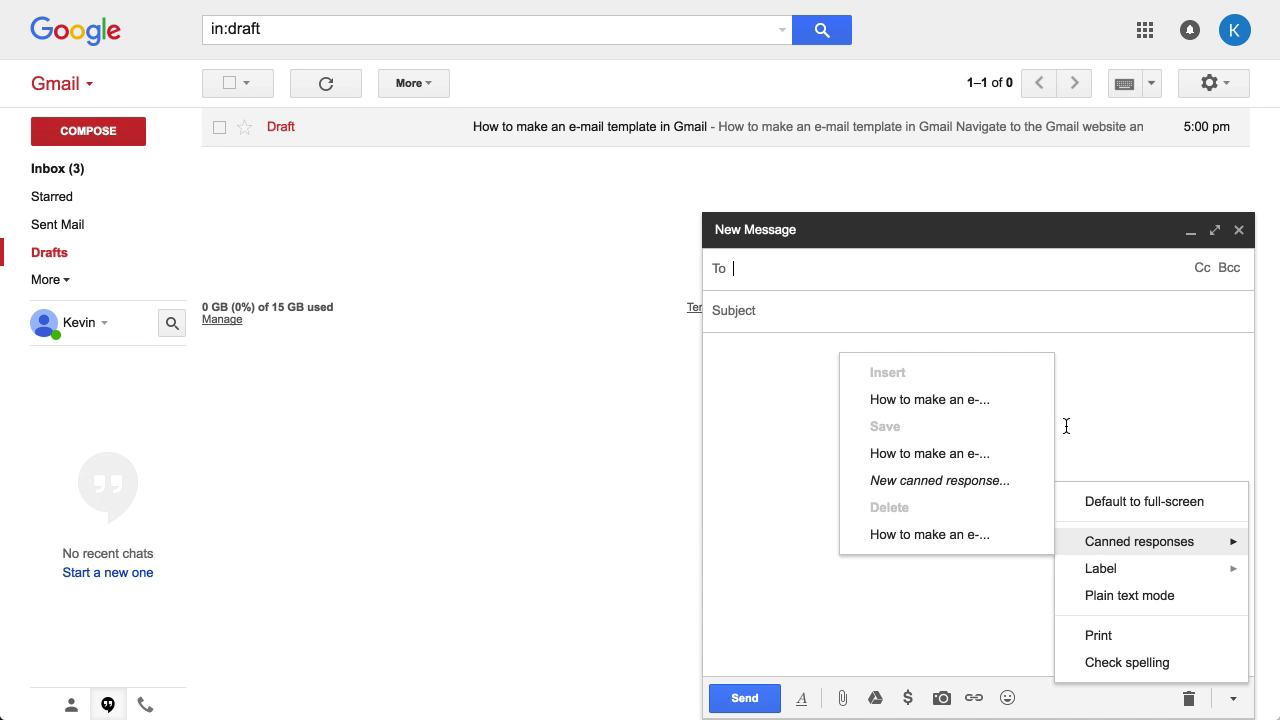
left_click(1148, 412)
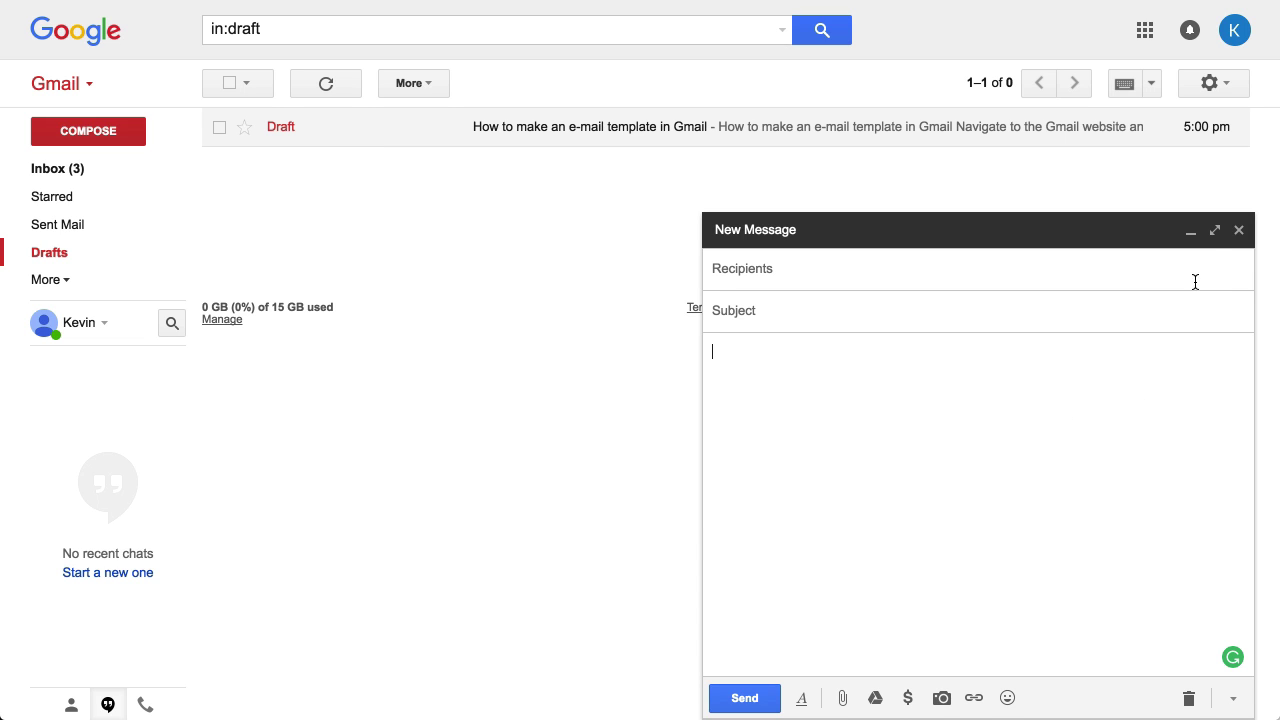
left_click(1214, 230)
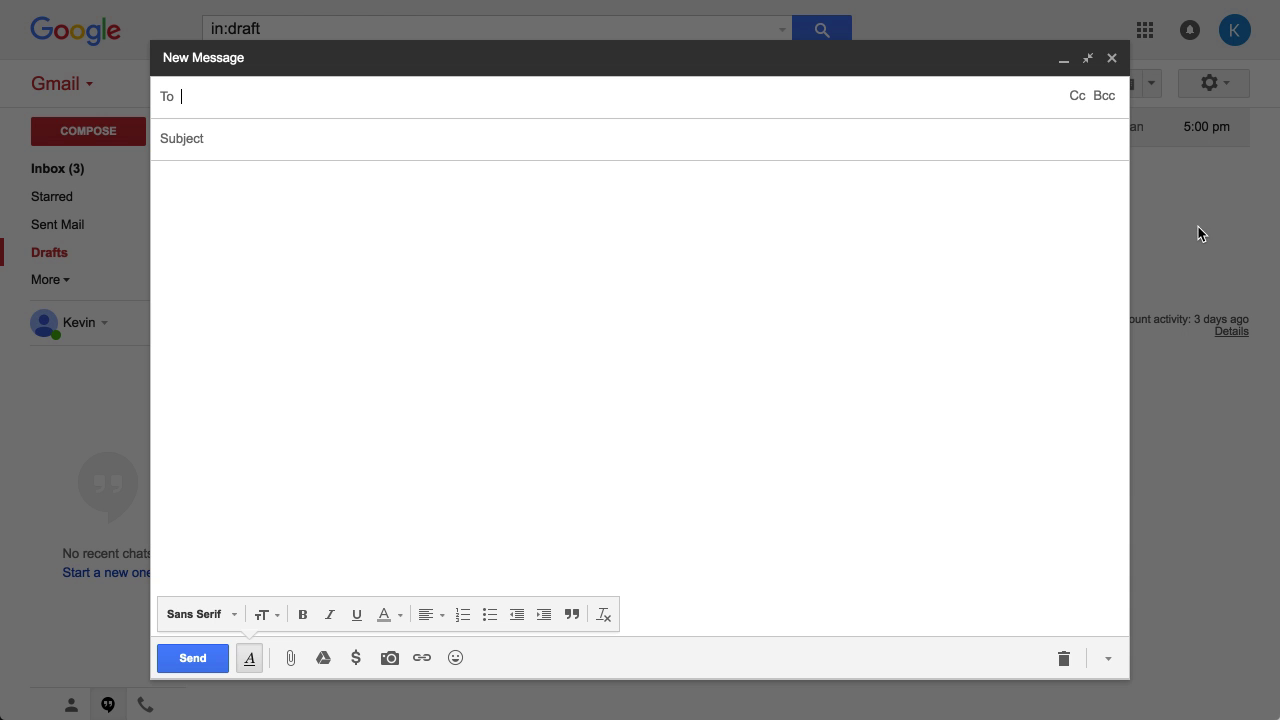
Insert the 'How to make an e-mail template in Gmail' canned response into the new message.
left_click(1108, 658)
mouse_move(1041, 505)
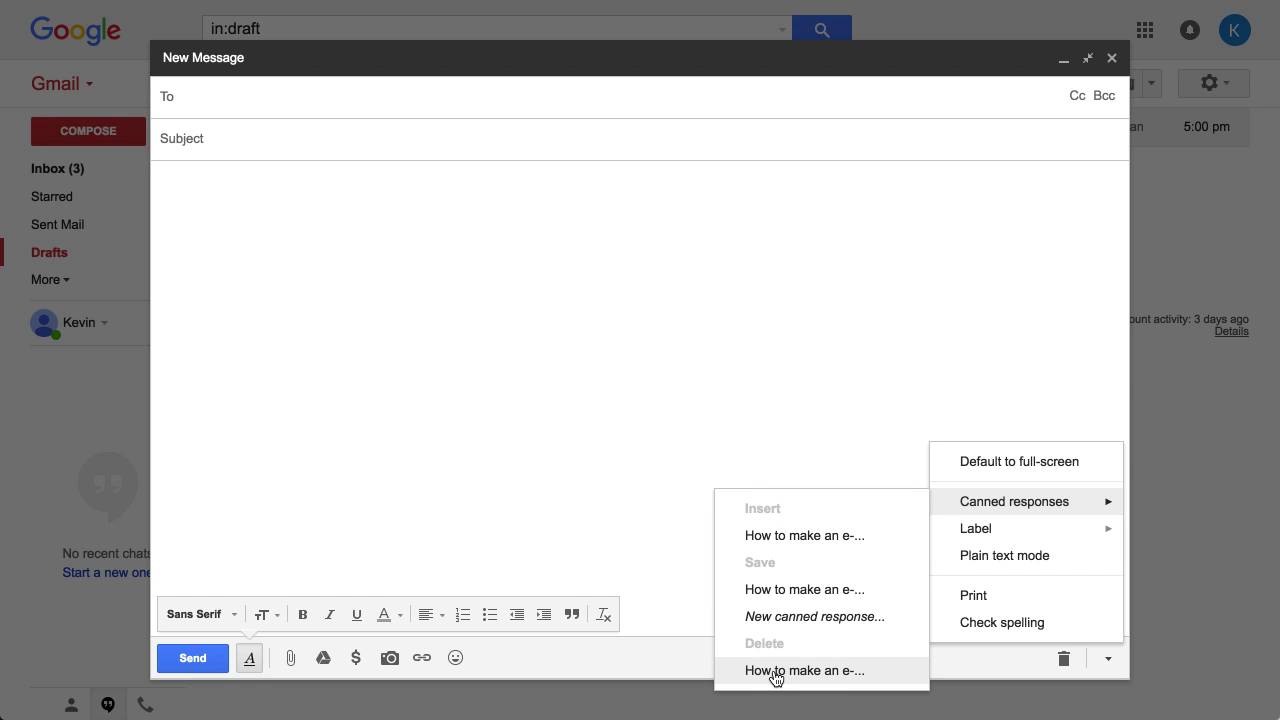
left_click(786, 534)
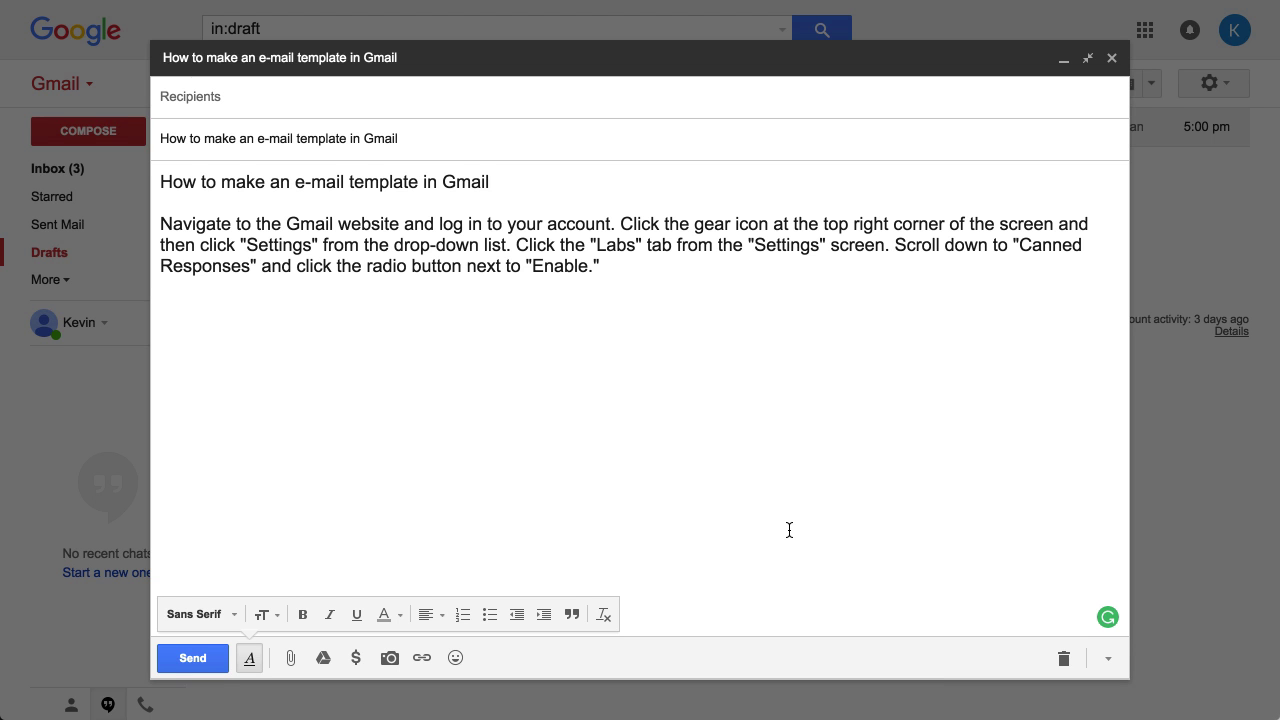